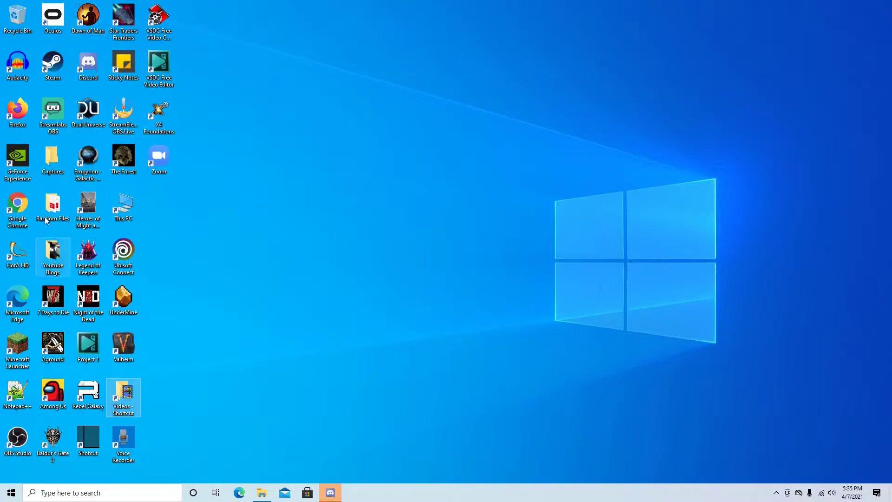
Step: Launch Chrome and open the Nexus Mods Valheim search results by entering 'nexus'
double_click(20, 203)
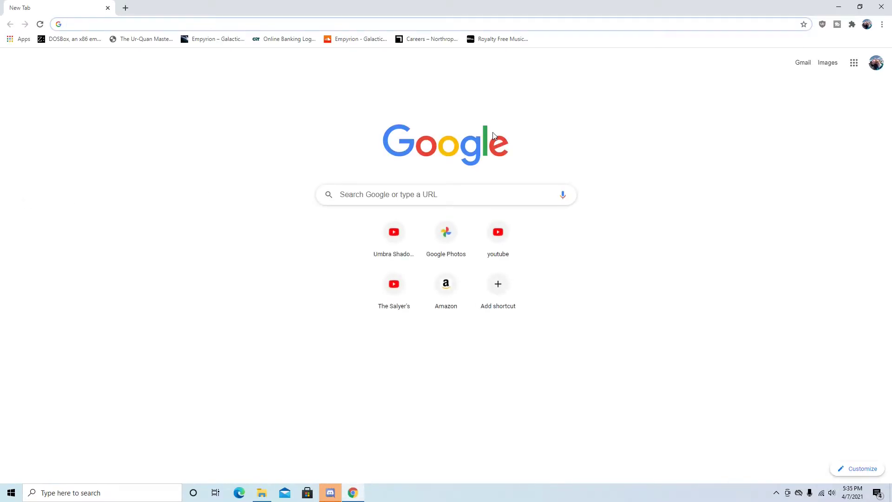
left_click(95, 26)
type("nexusmods.com/valheim/search/")
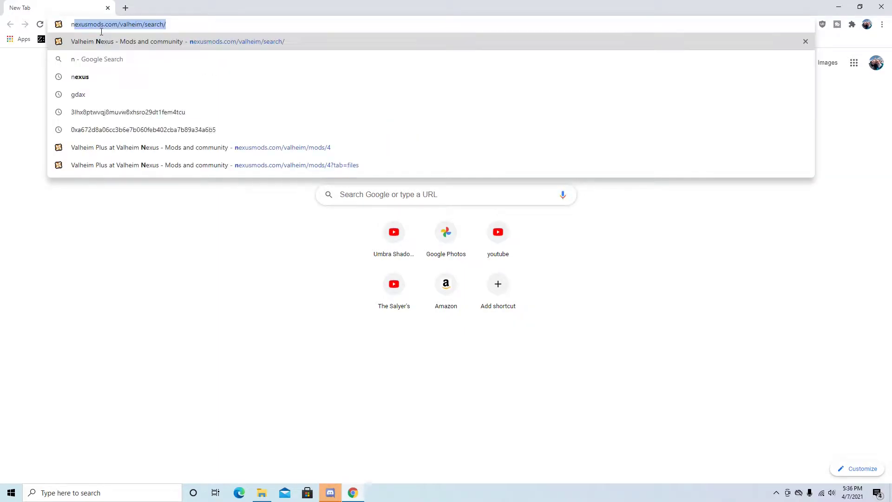
key("Return")
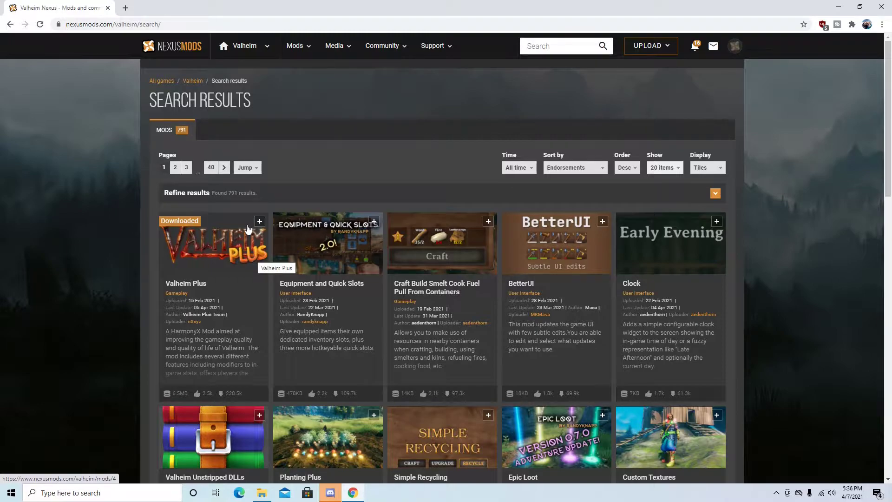
mouse_move(177, 226)
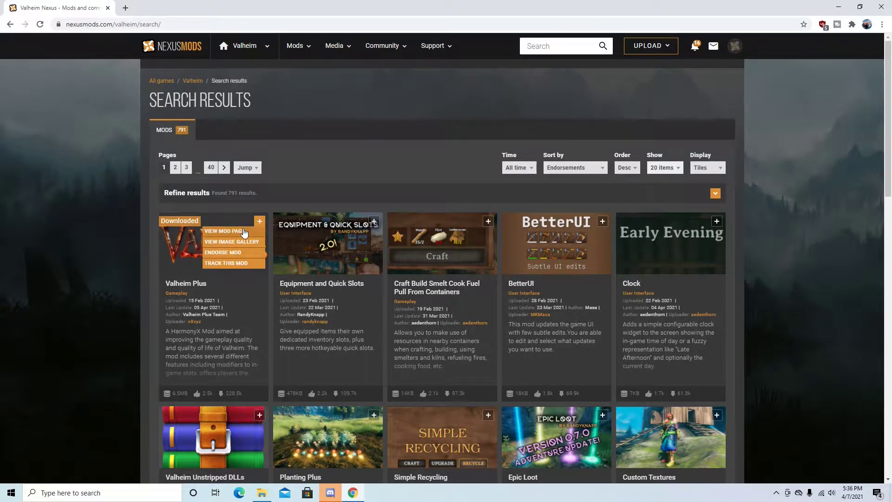
Step: Open the Valheim Plus mod page and go to its Files listing with the 0.9.7 files
left_click(244, 231)
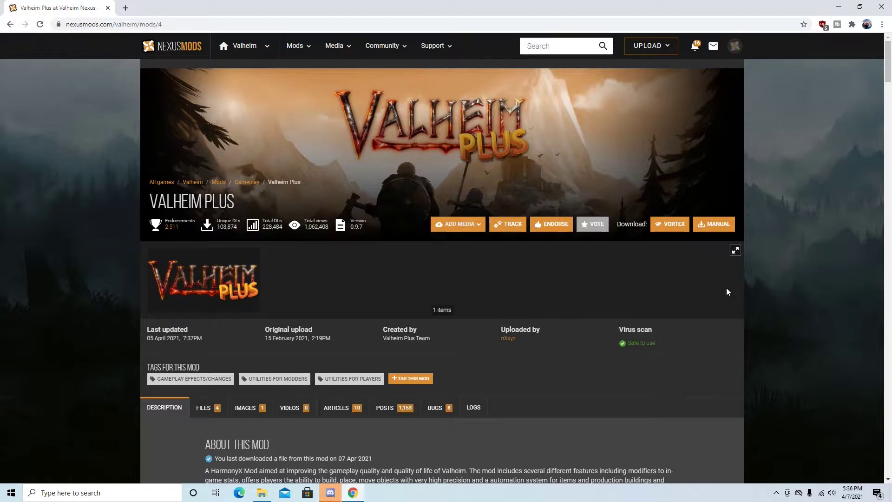
scroll(719, 292, "down", 1)
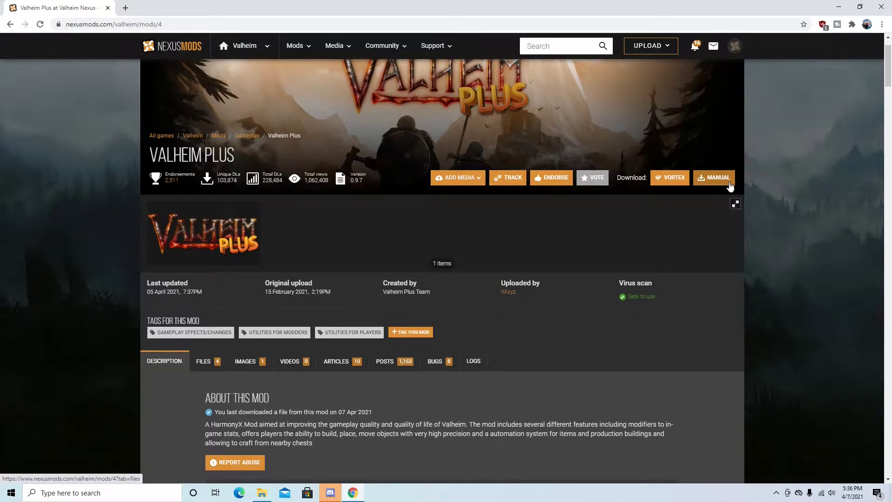
scroll(641, 209, "down", 1)
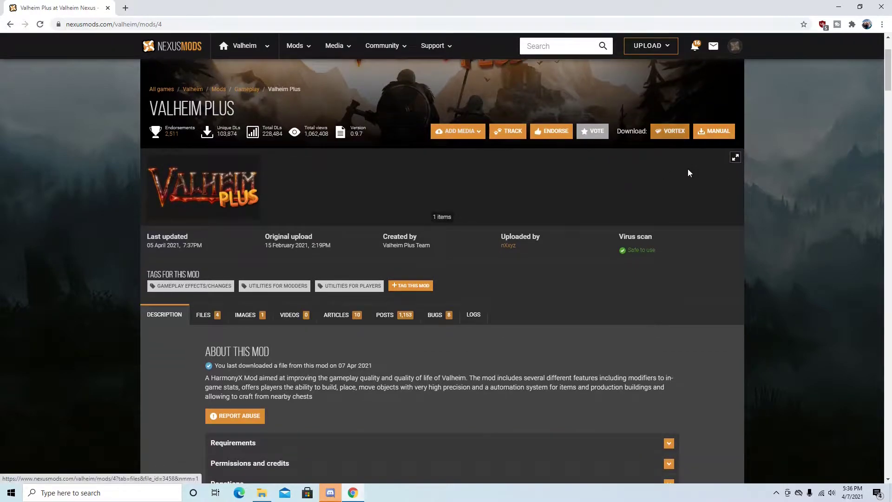
scroll(681, 175, "down", 2)
scroll(688, 205, "up", 4)
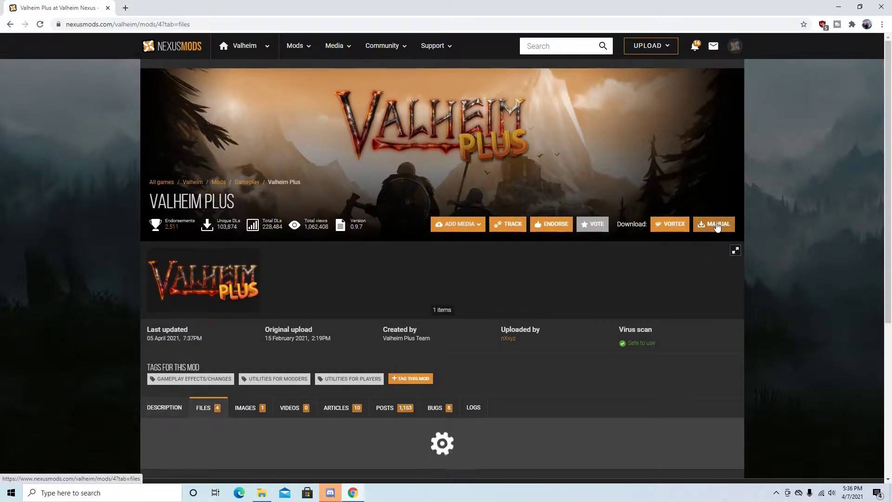
left_click(716, 224)
Step: Scroll the Files listing down to the 0.9.7 ValheimPlus Windows Client entry
scroll(659, 267, "down", 5)
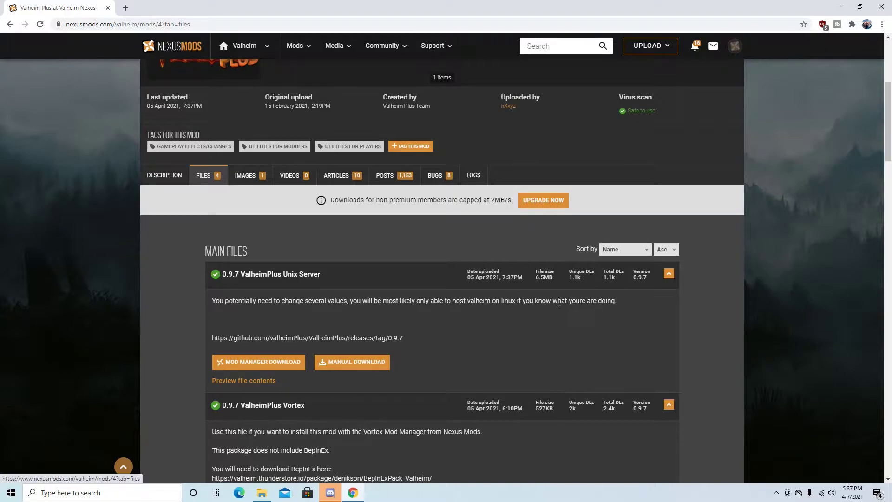
scroll(543, 294, "down", 2)
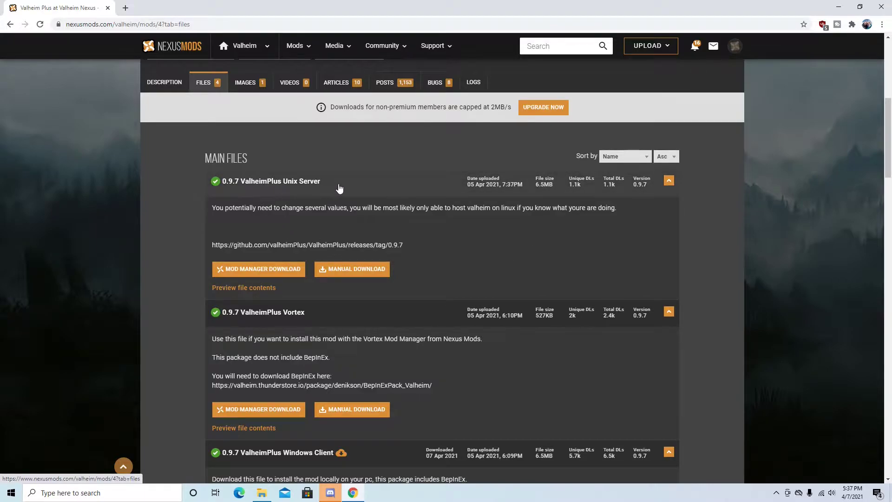
scroll(465, 279, "down", 2)
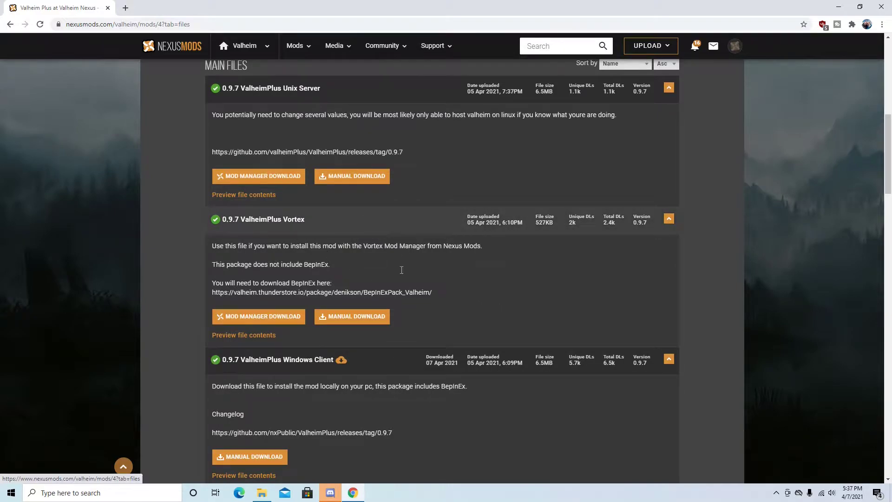
scroll(417, 315, "down", 3)
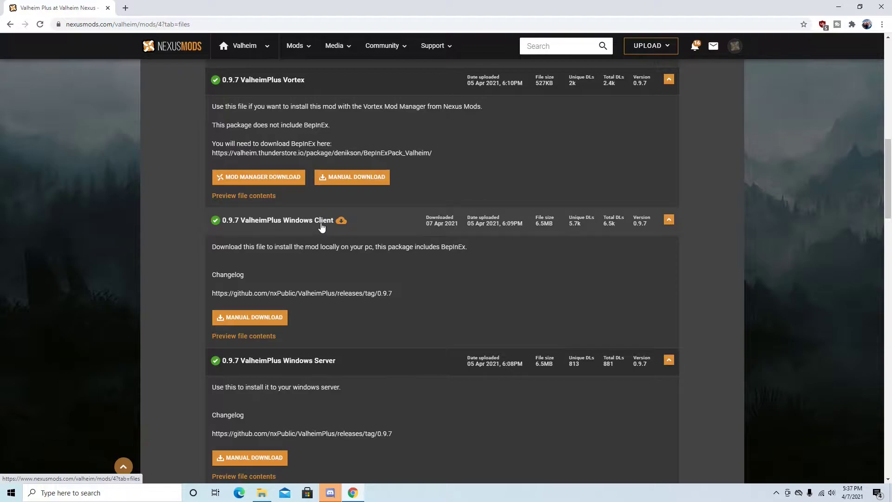
scroll(343, 223, "down", 3)
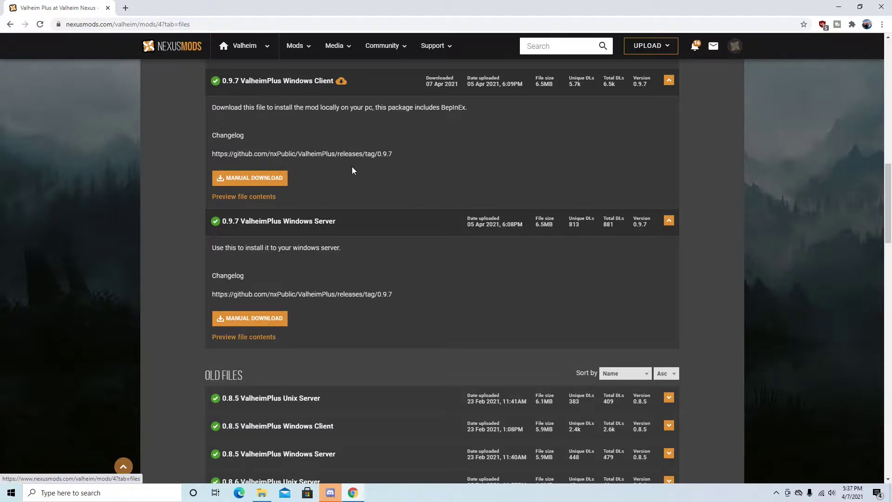
Step: Download the 0.9.7 ValheimPlus Windows Client zip using the free slow download
left_click(274, 181)
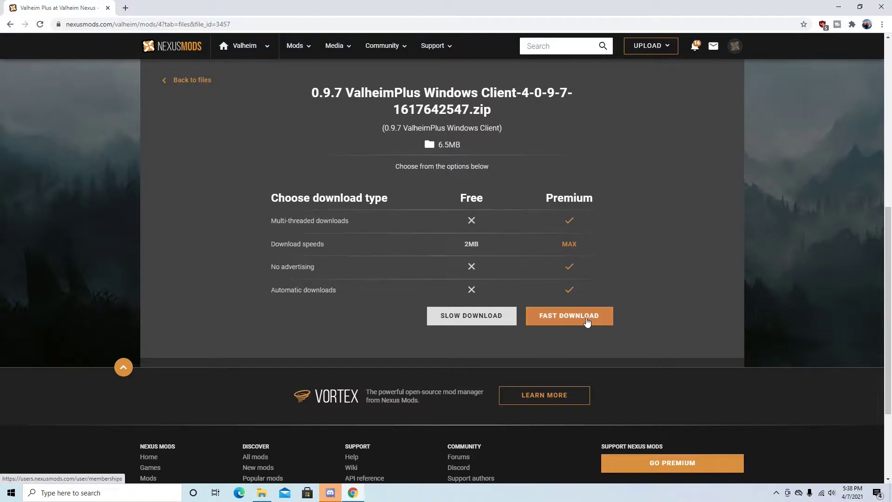
left_click(491, 316)
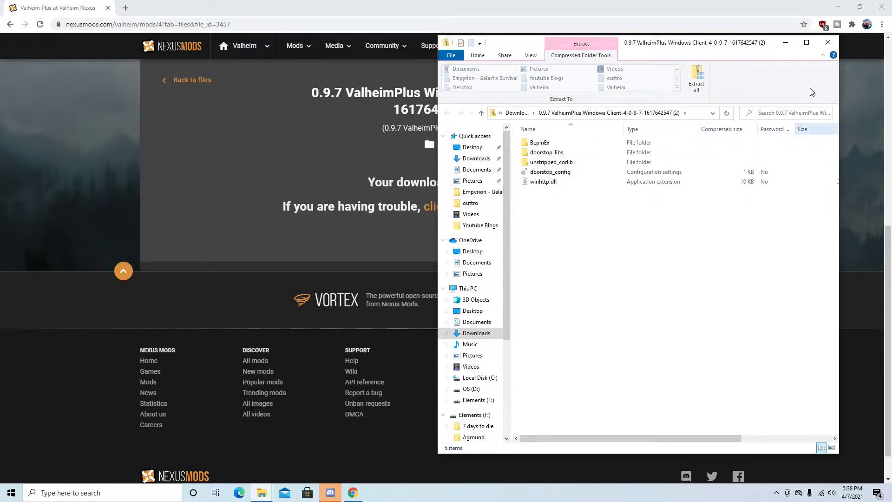
Step: Extract the zip into Steam\steamapps\common\Valheim, replacing the existing files
left_click(697, 78)
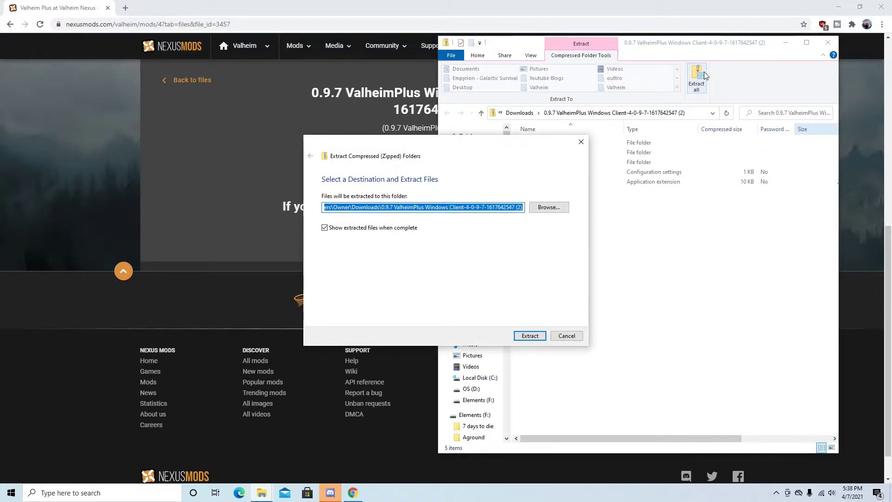
left_click(558, 209)
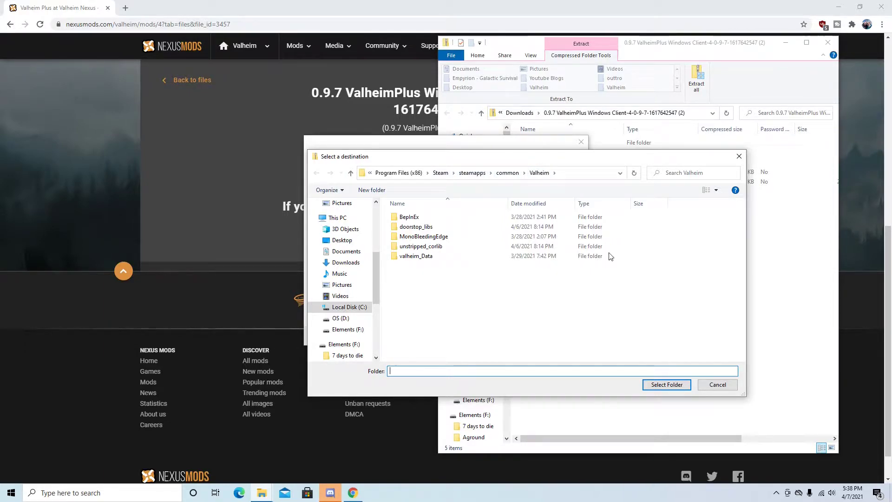
left_click(661, 386)
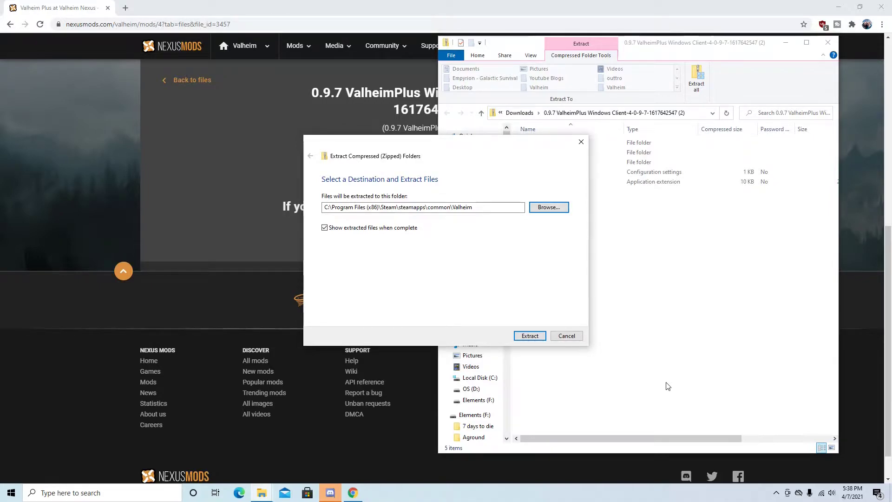
left_click(531, 336)
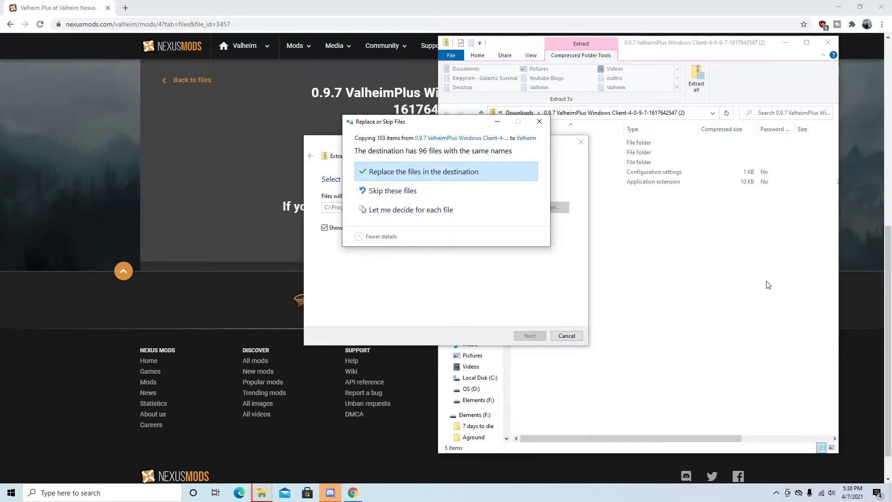
left_click(441, 175)
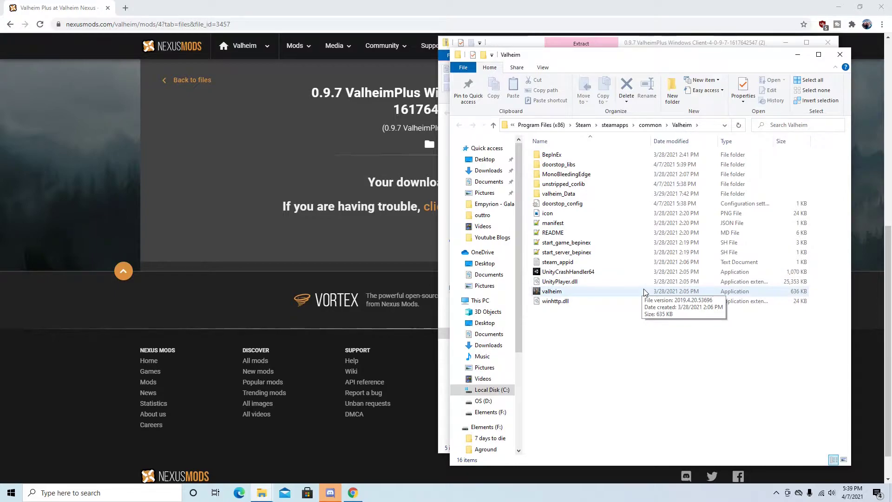
Step: Minimize Chrome and the Valheim folder window, and close the zip window
left_click(839, 6)
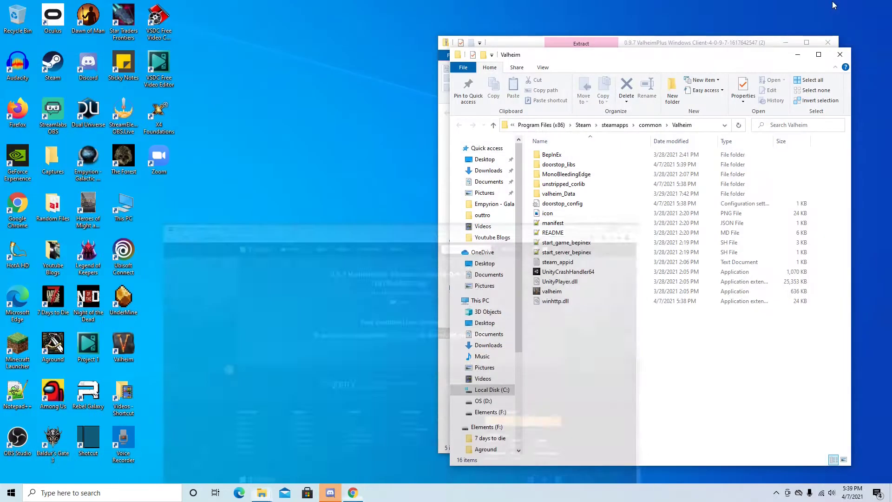
left_click(797, 54)
left_click(830, 43)
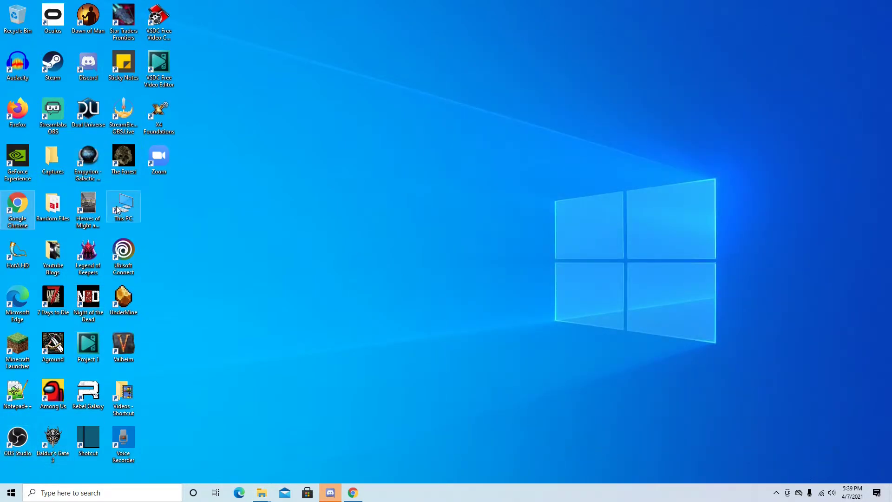
Step: Launch Valheim from the desktop shortcut and review the BepInEx console log
left_click(127, 348)
double_click(128, 349)
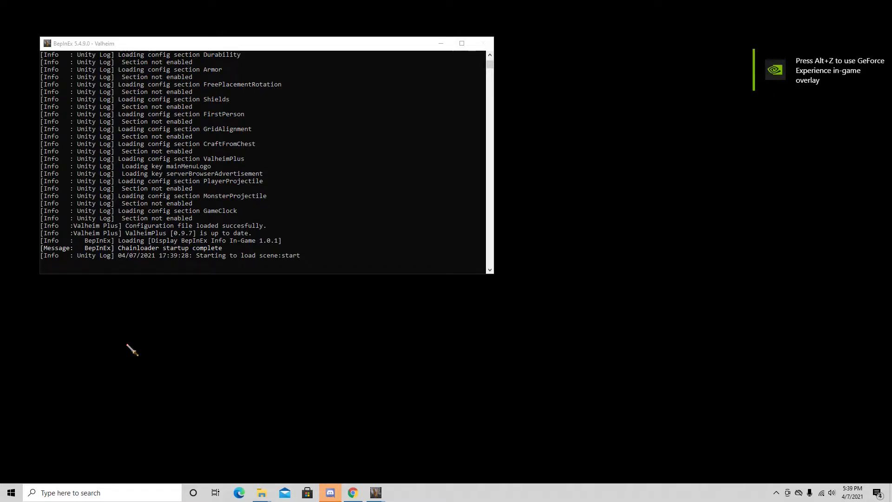
scroll(239, 186, "up", 20)
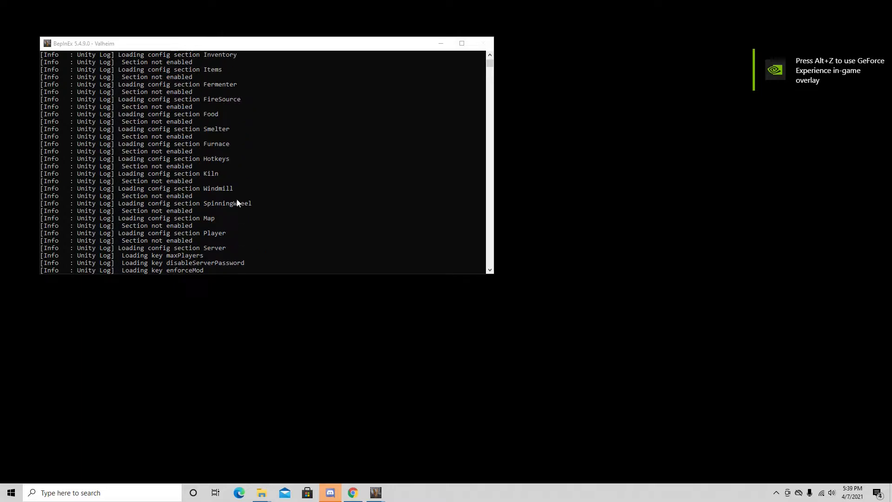
scroll(236, 199, "up", 9)
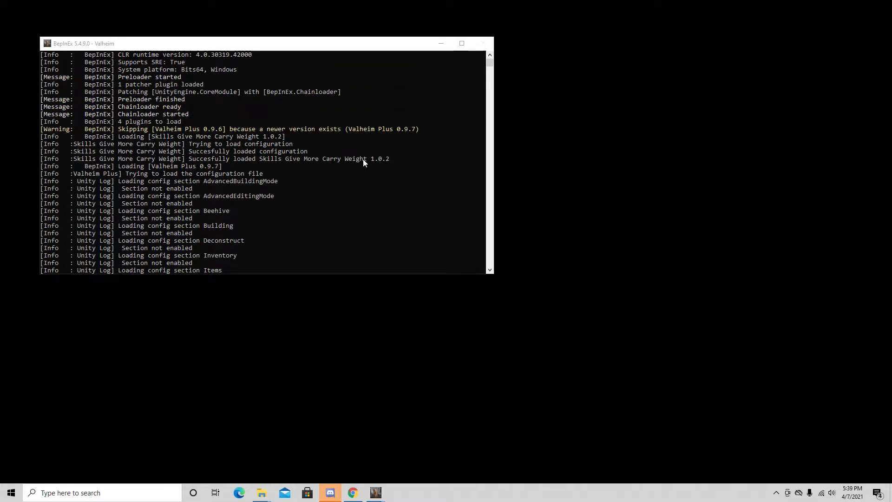
scroll(363, 160, "down", 15)
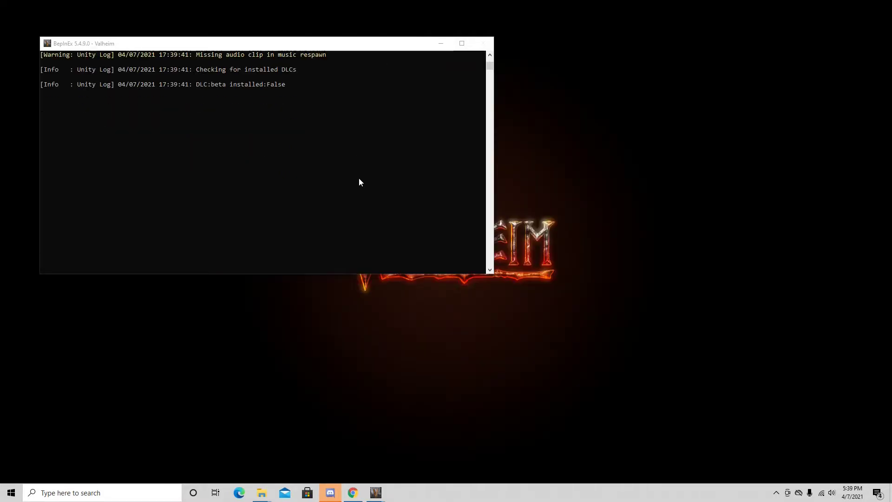
Step: Play as Umbra on the UmbraTRex world, hosting it as a server with a password
left_click(441, 46)
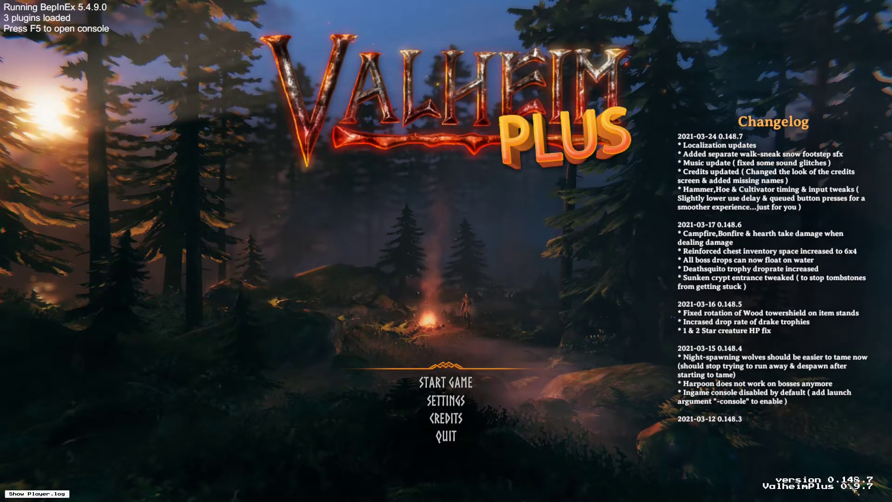
left_click(472, 385)
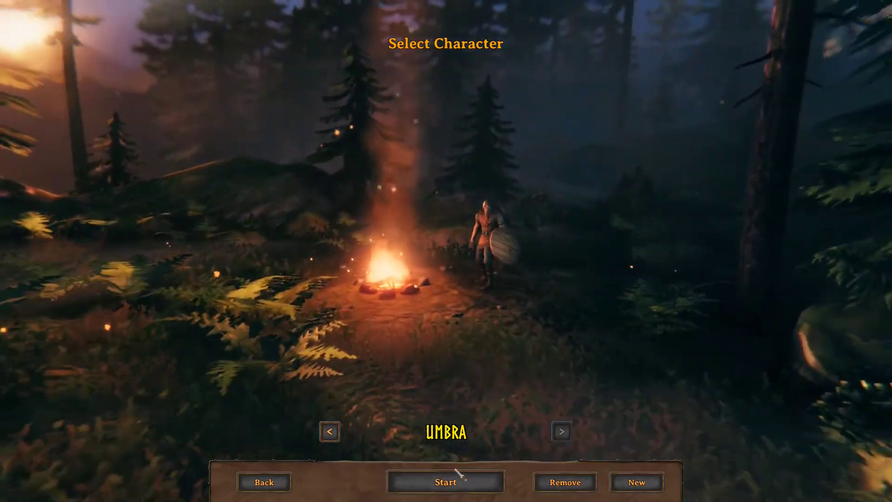
left_click(457, 481)
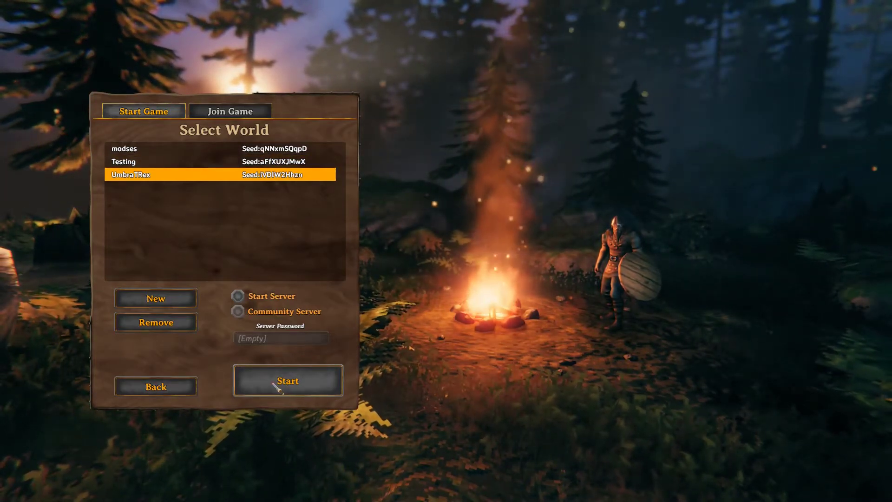
left_click(238, 296)
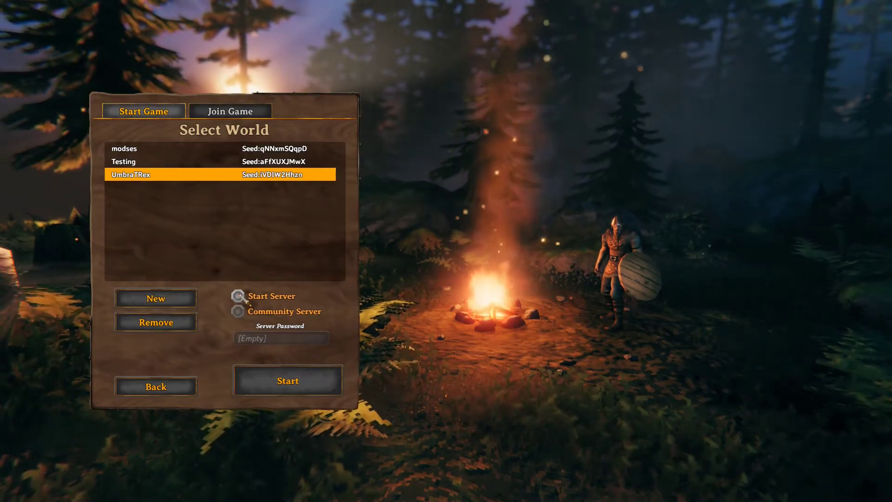
left_click(260, 339)
type("****")
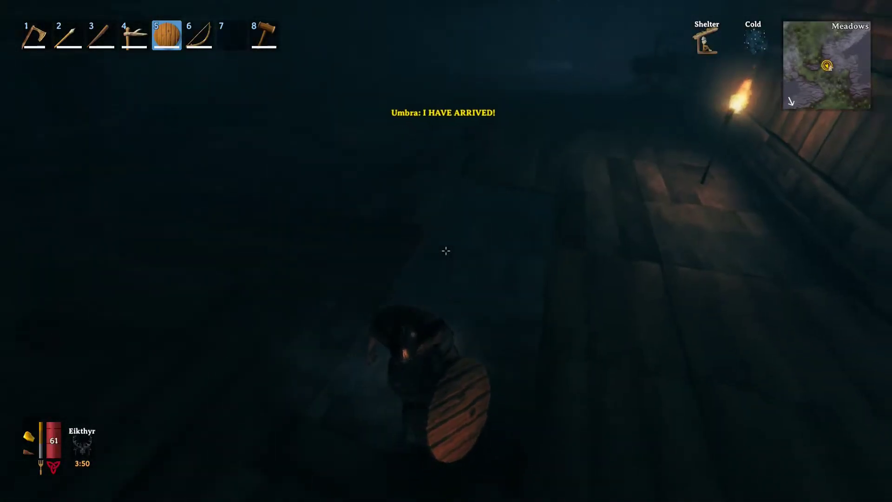
Step: Walk out of the spawn shelter and through the dark toward the building ahead
key("w")
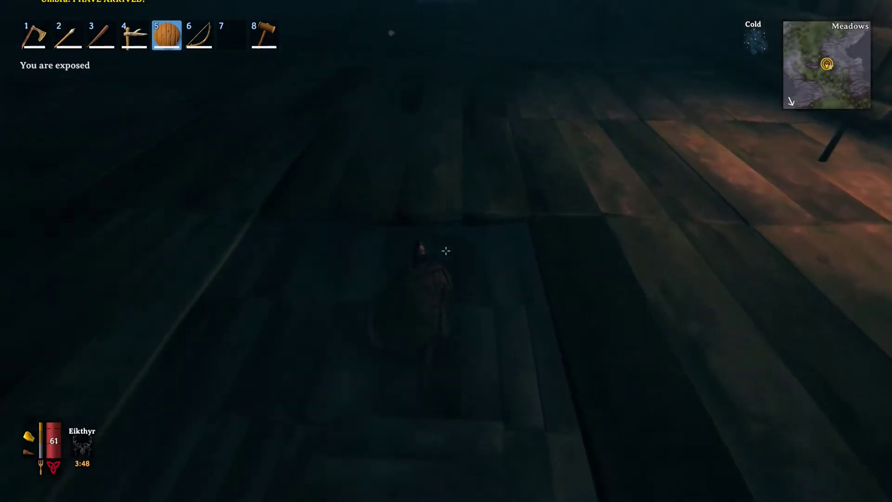
key("w")
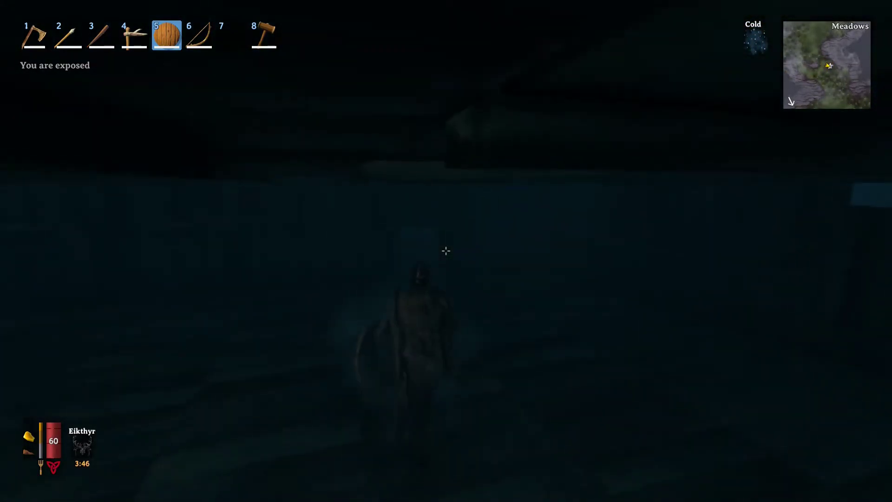
key("w")
key("w")
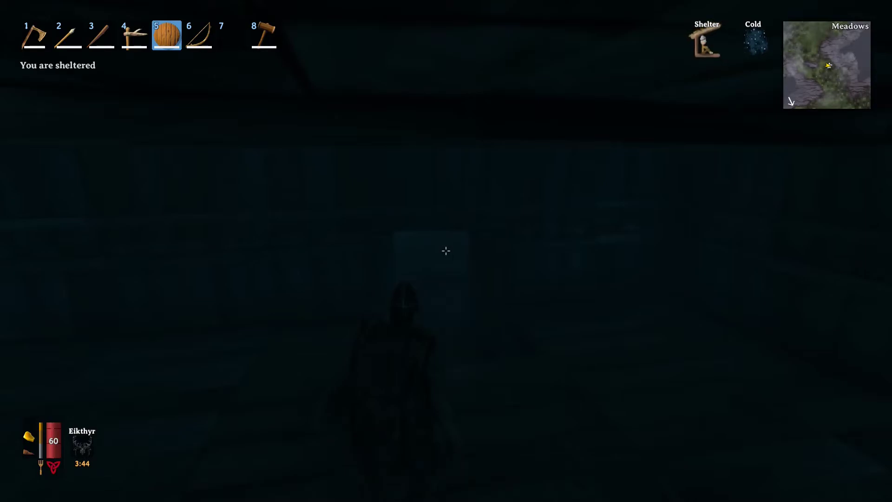
key("w")
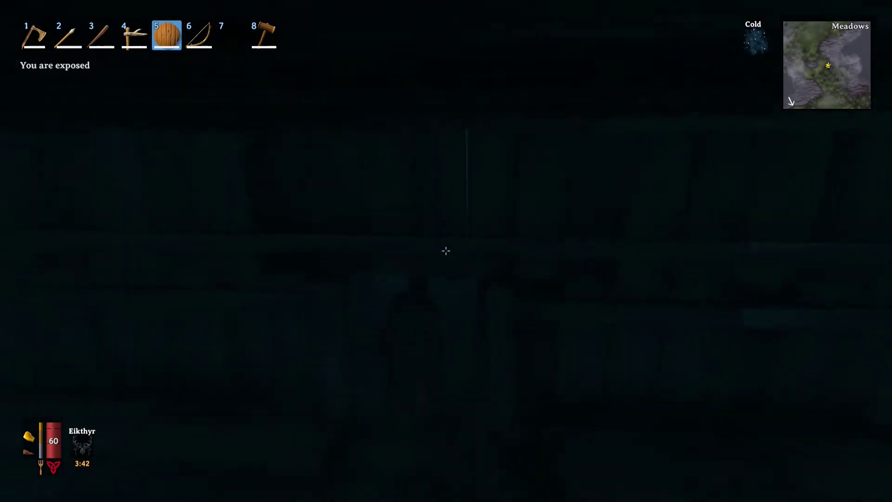
key("w")
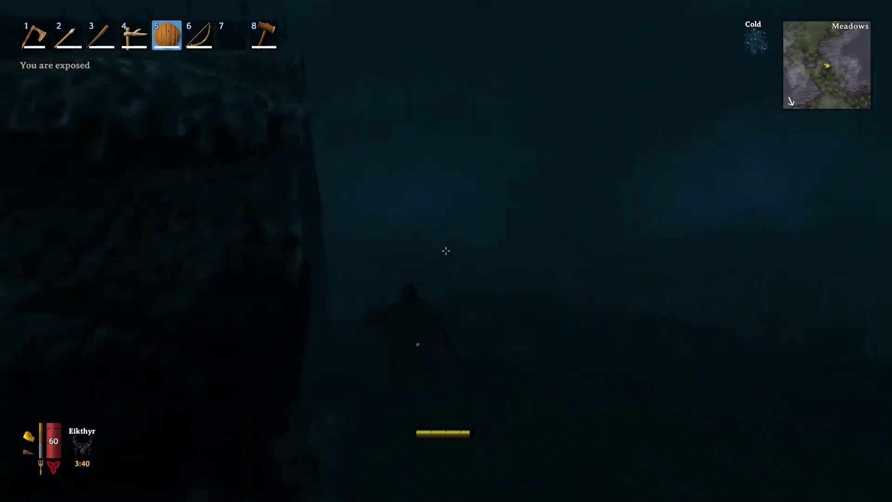
key("w")
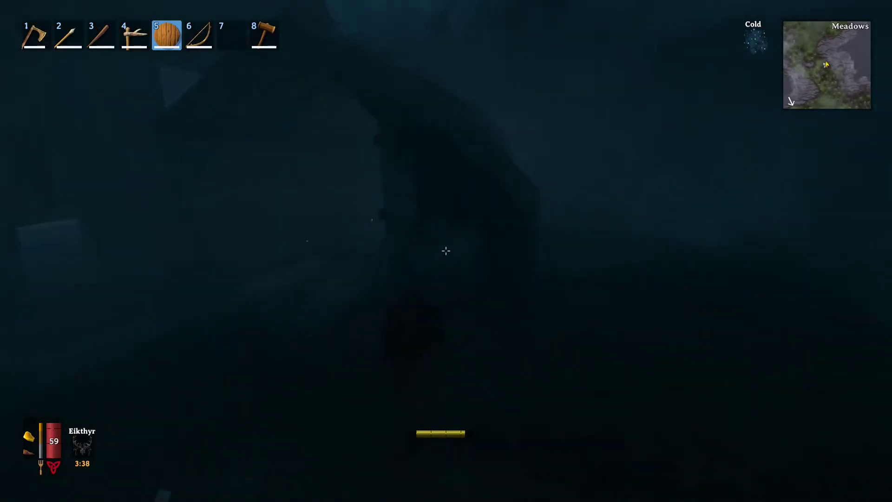
key("w")
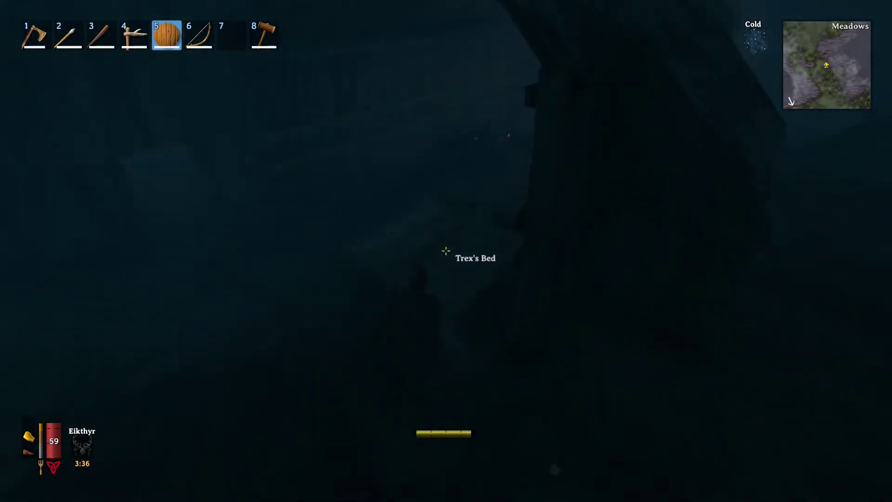
key("w")
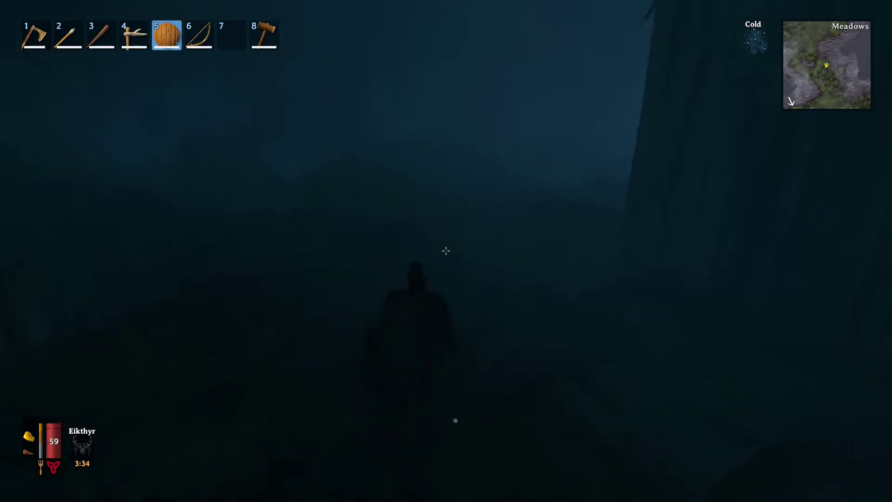
key("w")
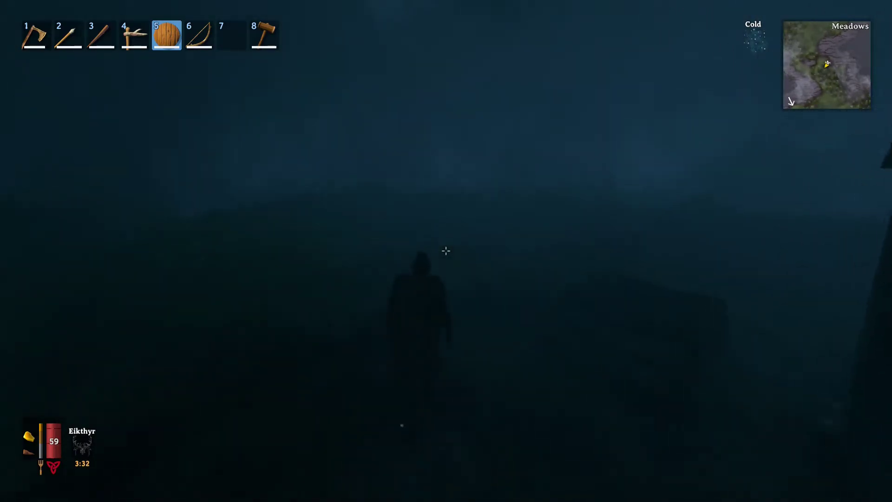
key("w")
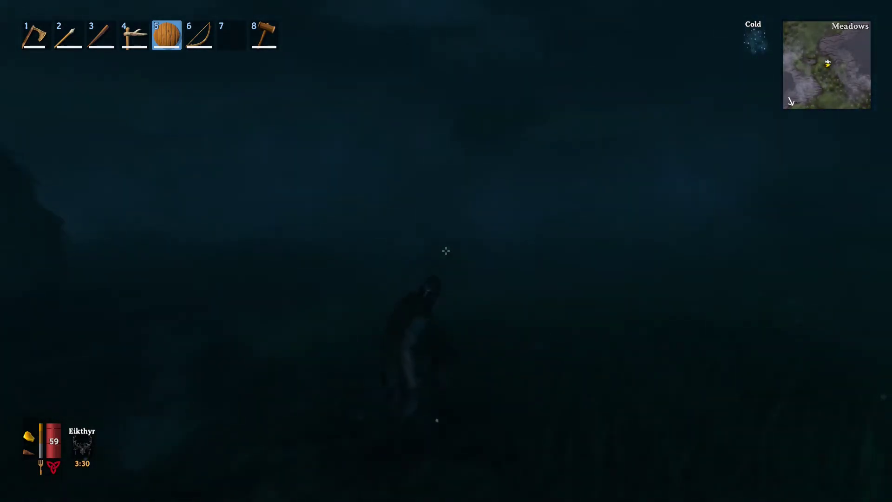
key("w")
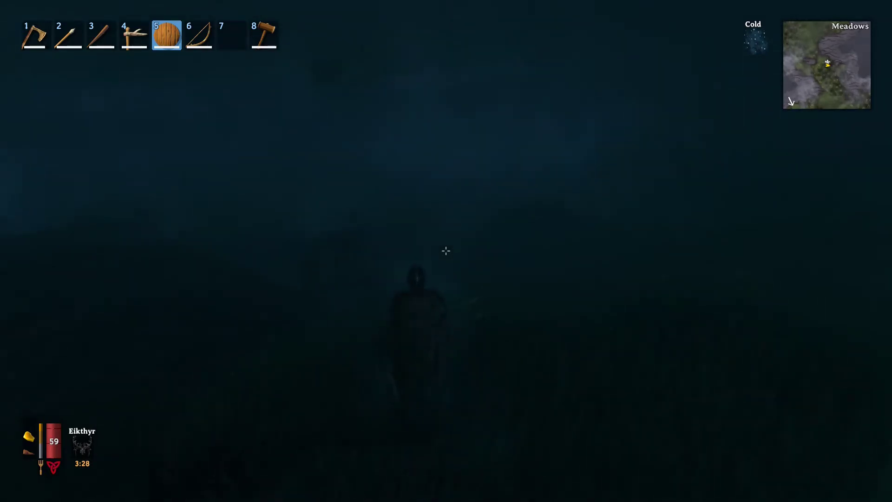
key("w")
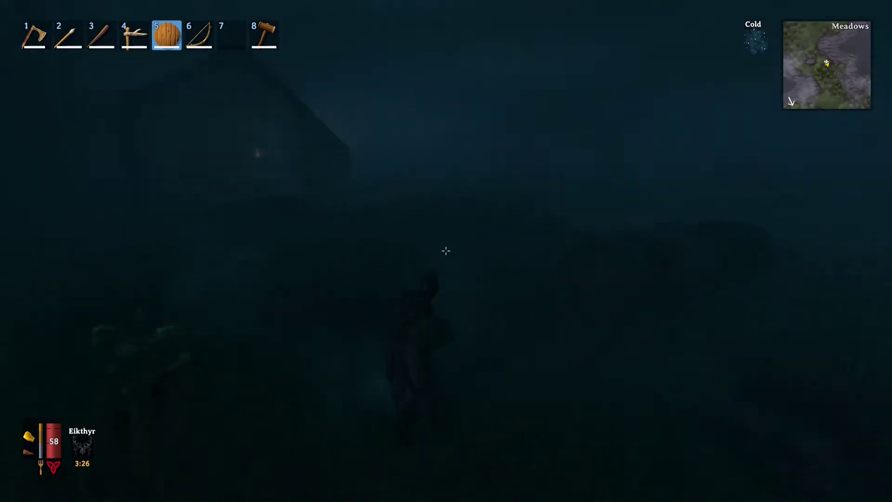
key("w")
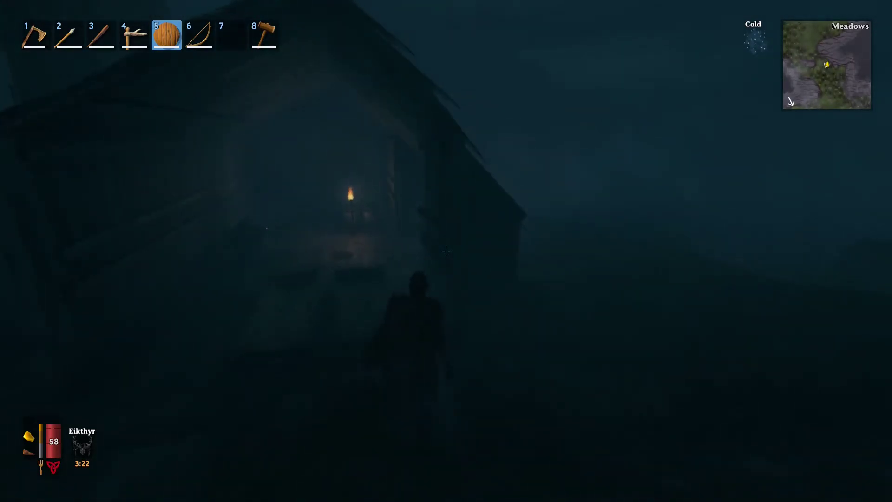
Step: Pass the torch-lit building and continue through the fog up to the lit house
key("w")
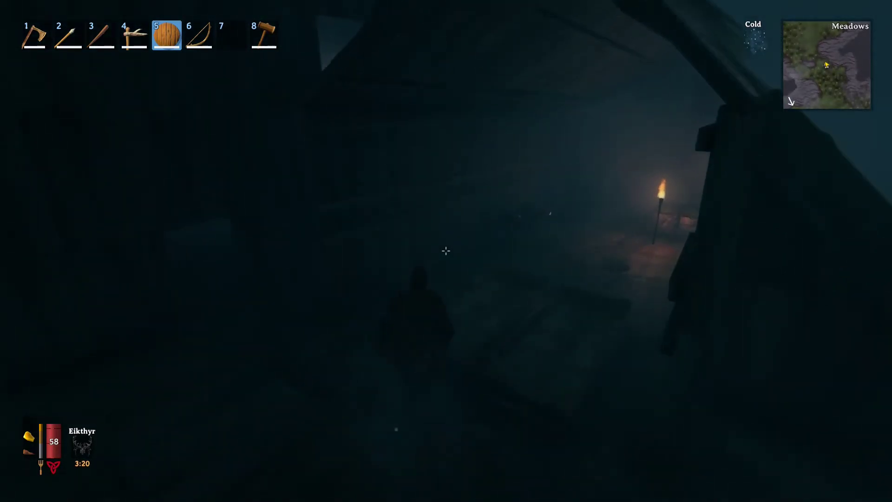
key("w")
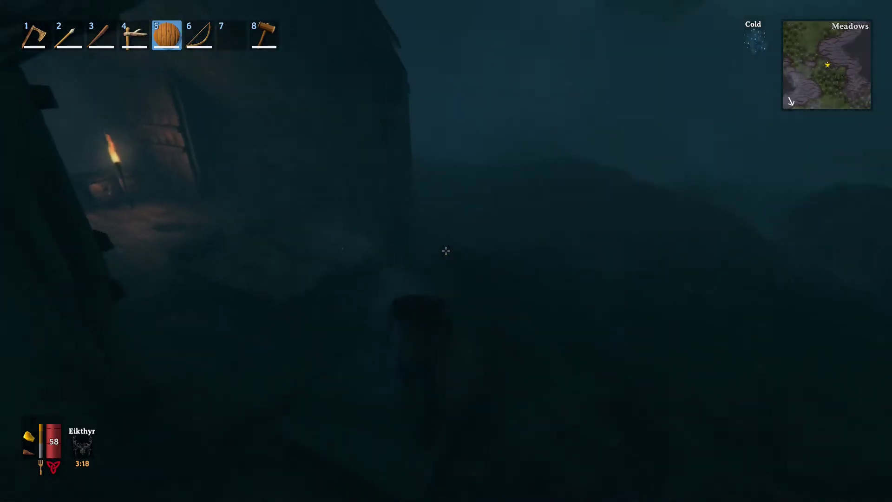
key("w")
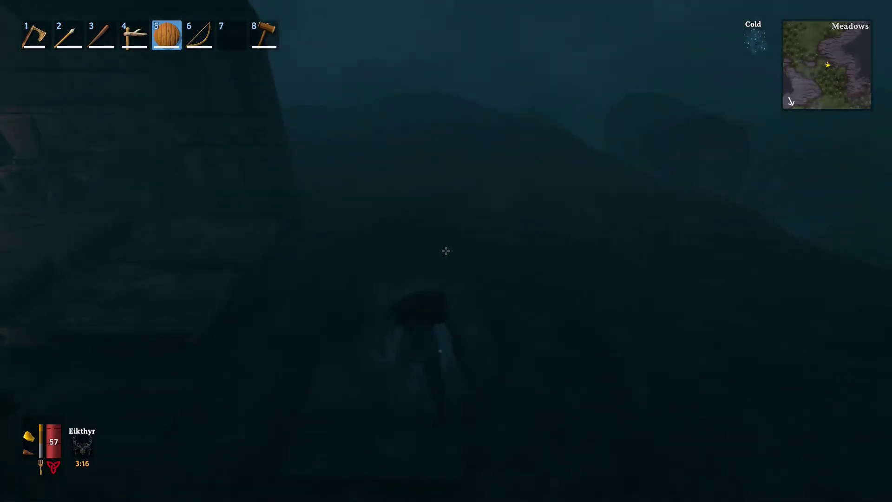
key("w")
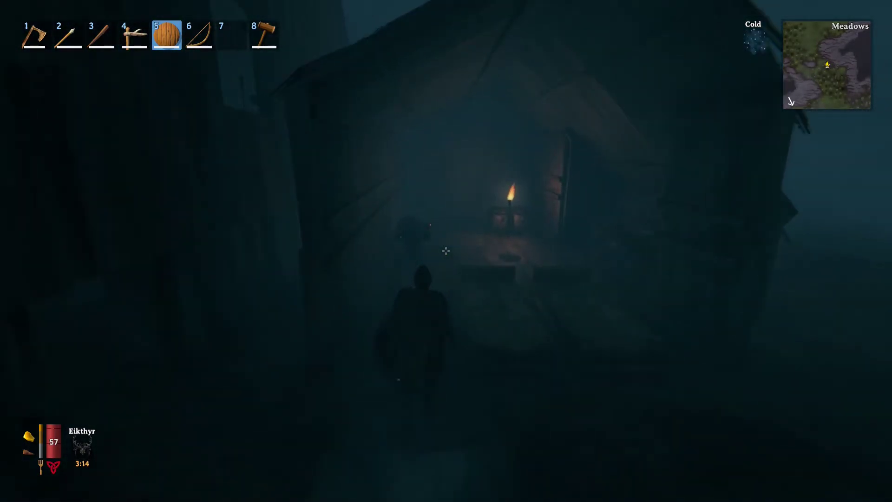
key("w")
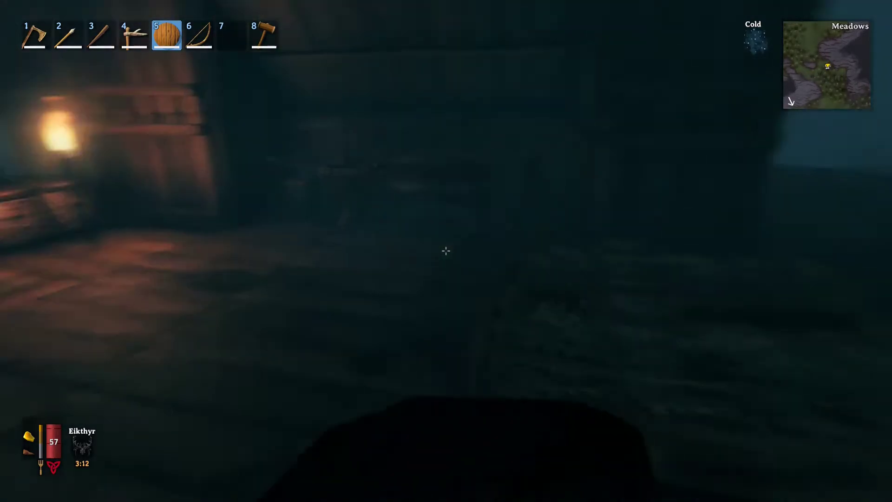
key("w")
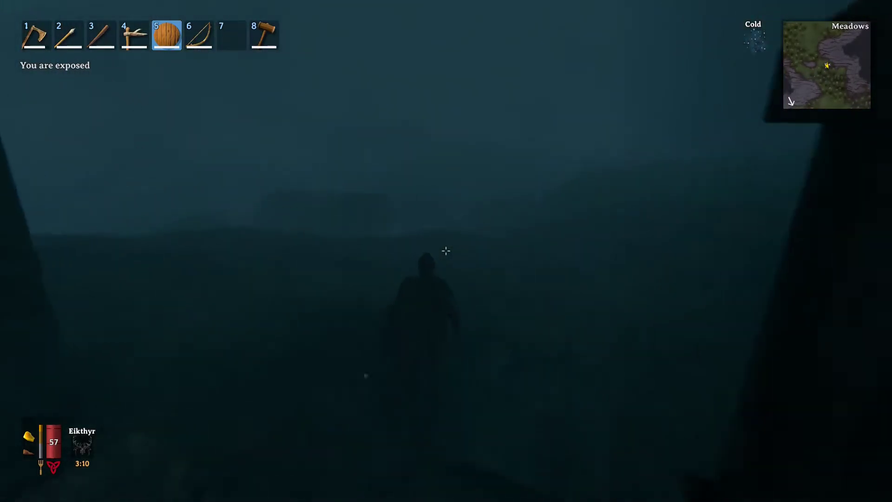
key("w")
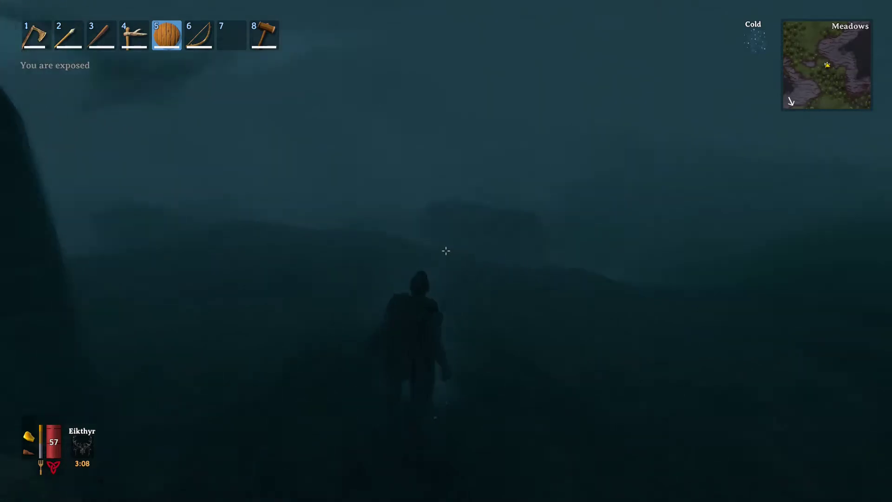
key("w")
key("w")
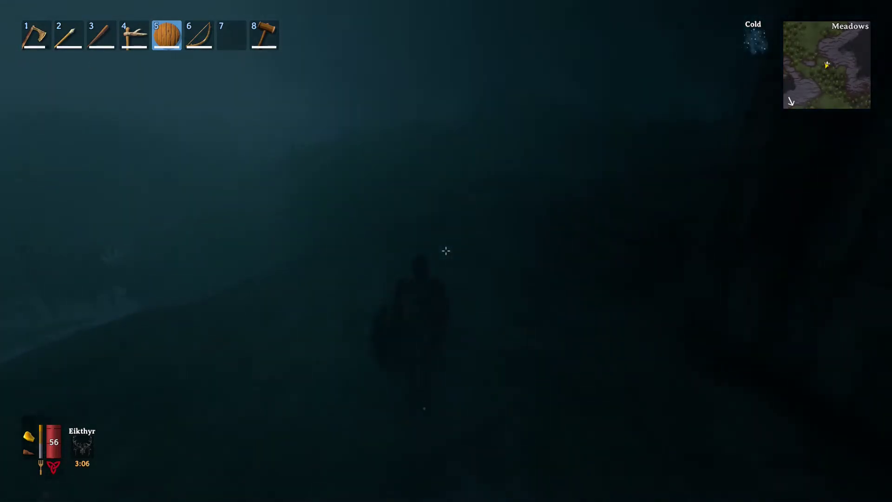
key("w")
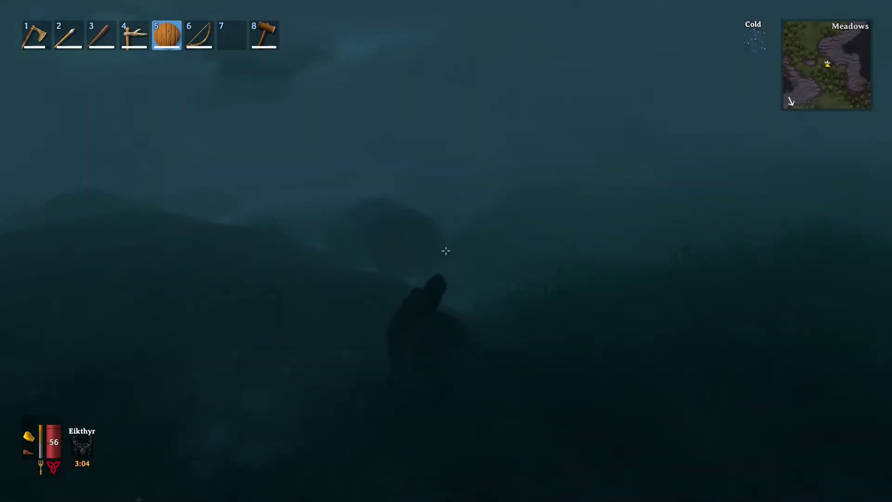
key("w")
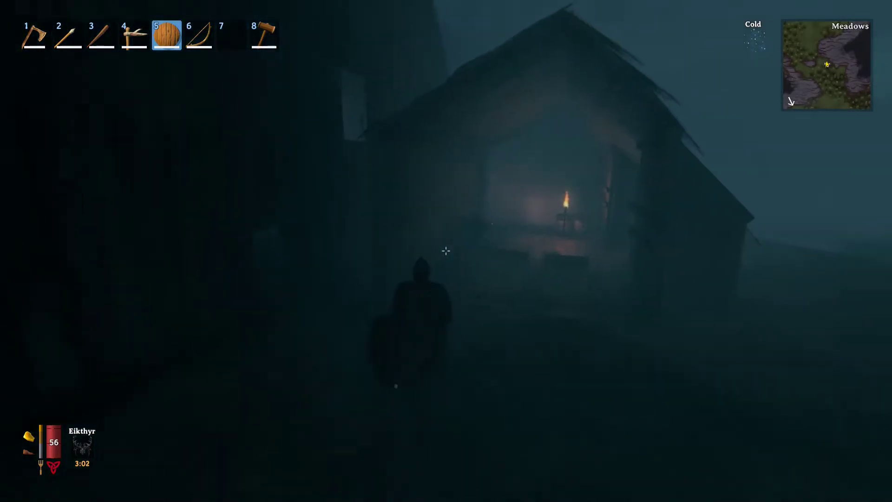
Step: Walk through the house past the workbench and forge, then out to the glowing kiln
key("w")
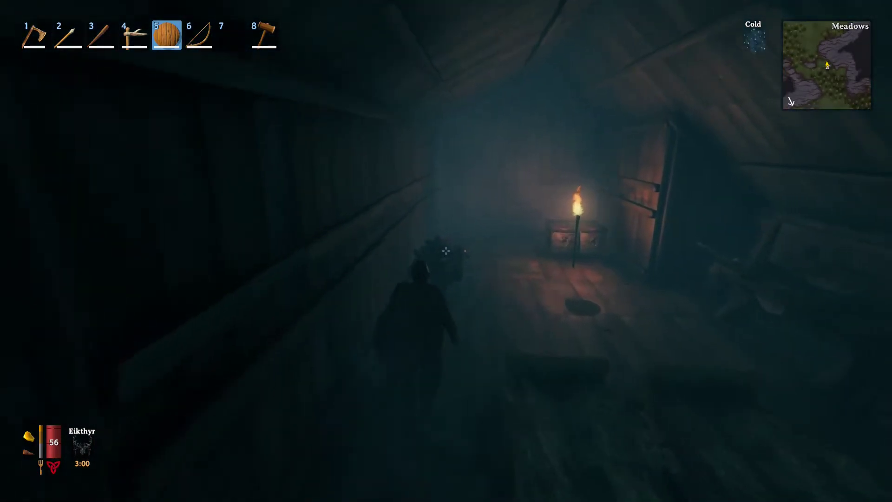
key("w")
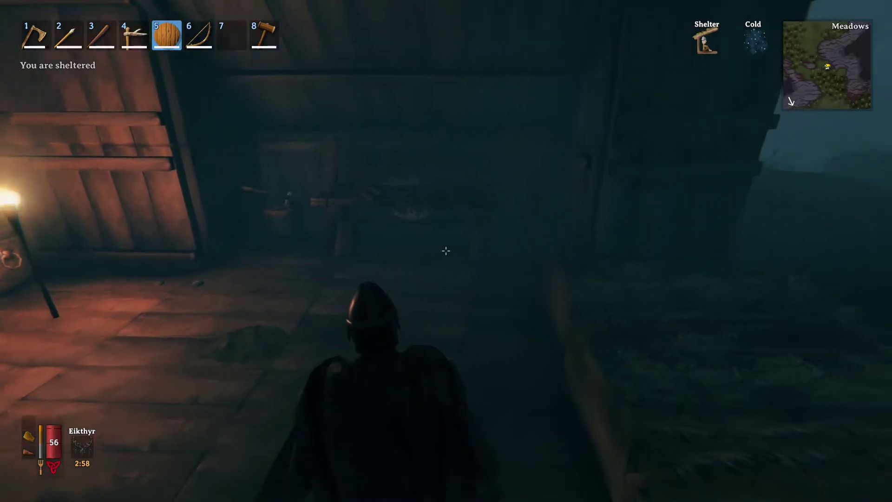
key("w")
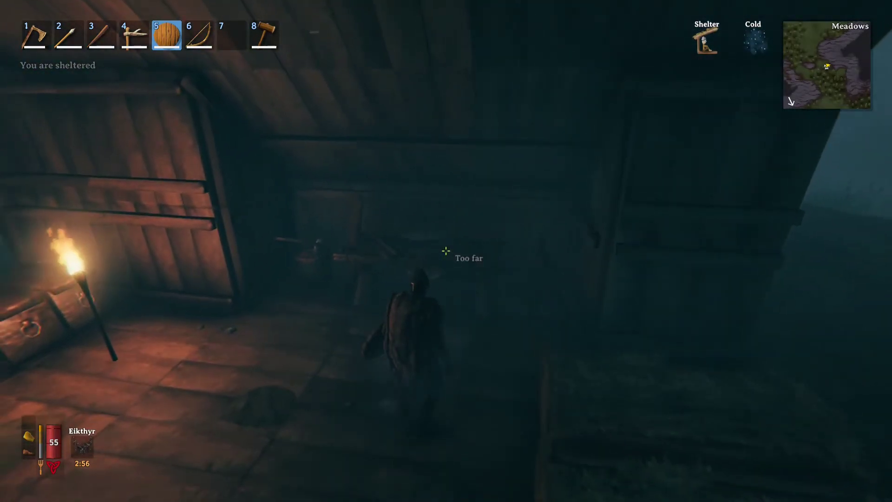
key("w")
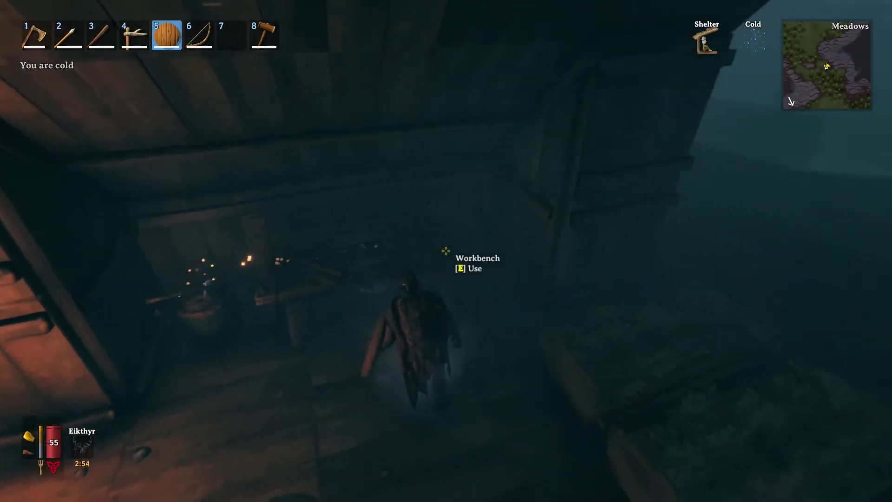
key("w")
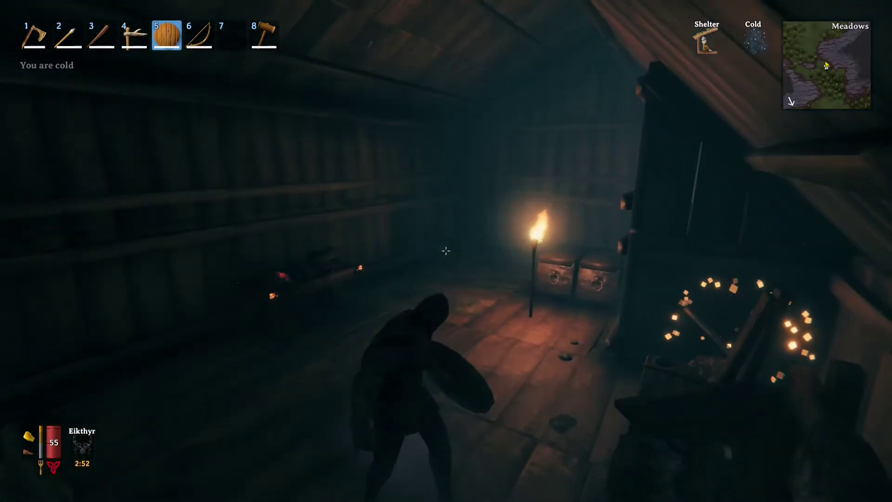
key("w")
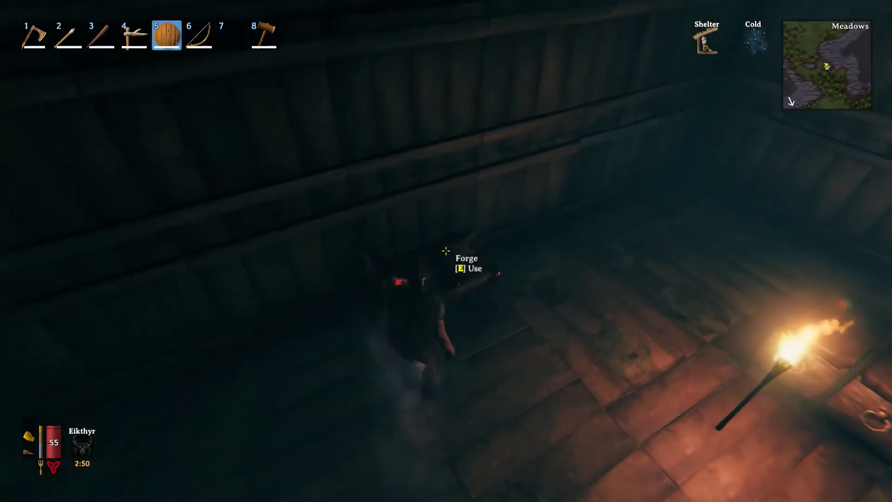
key("w")
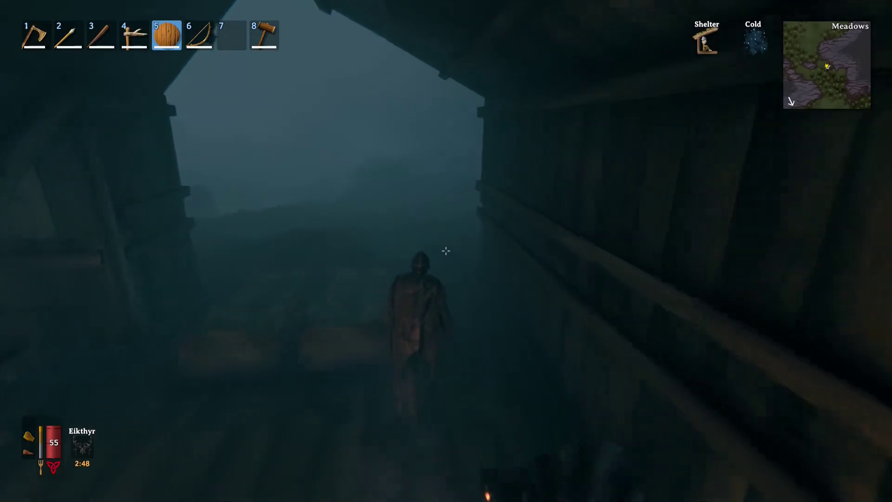
key("w")
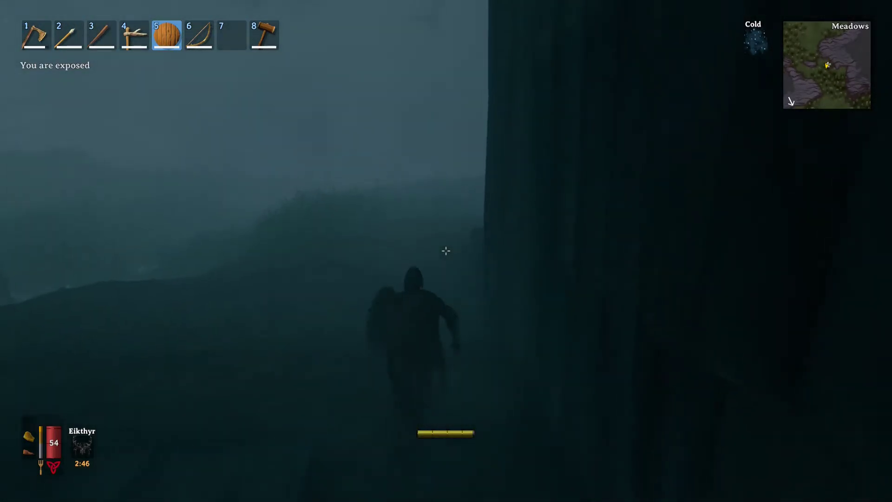
key("w")
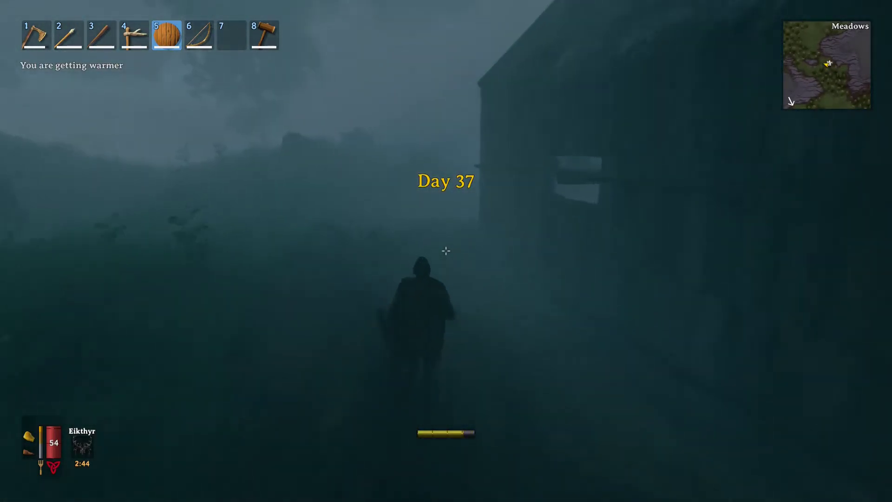
key("w")
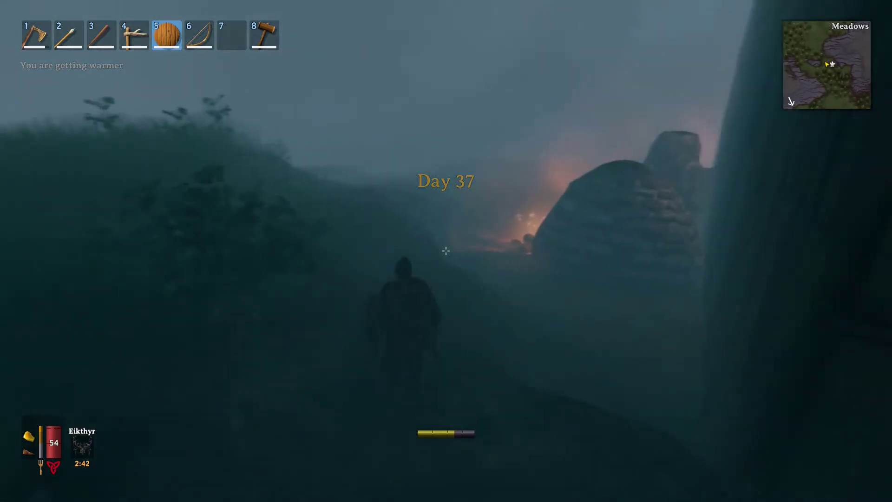
Step: Walk around the charcoal kiln collecting coal, then return to the smelter
key("w")
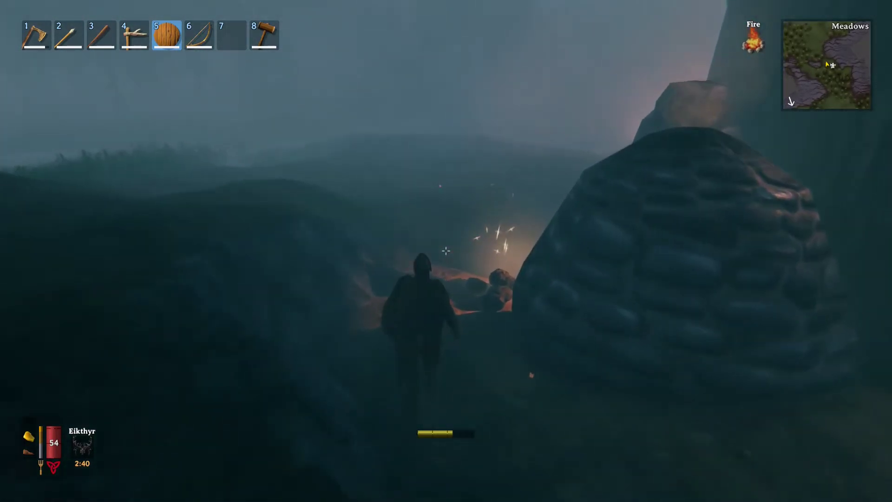
key("w")
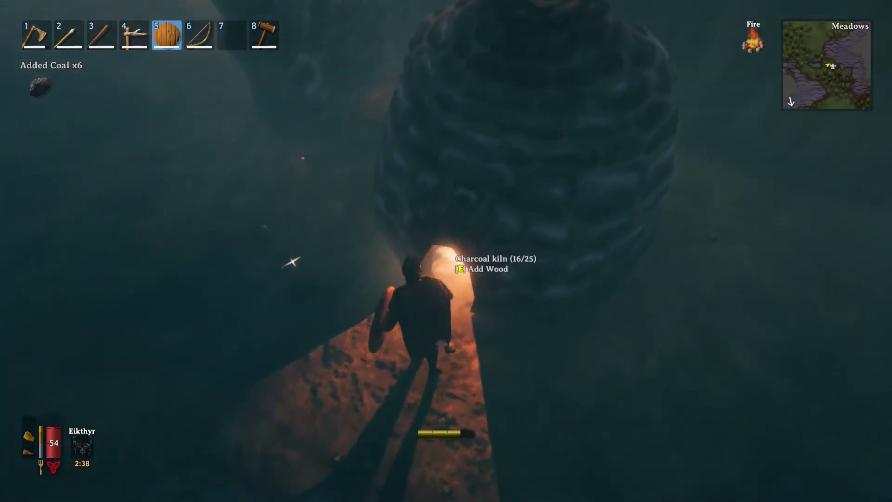
key("w")
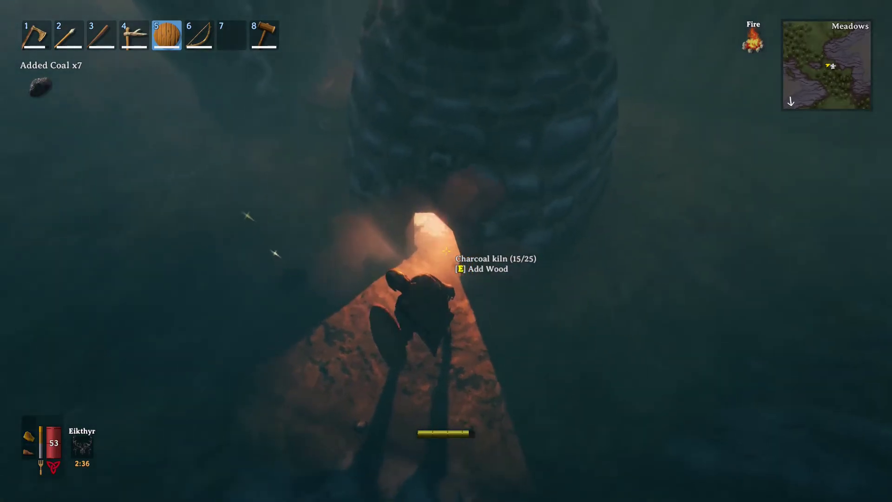
key("w")
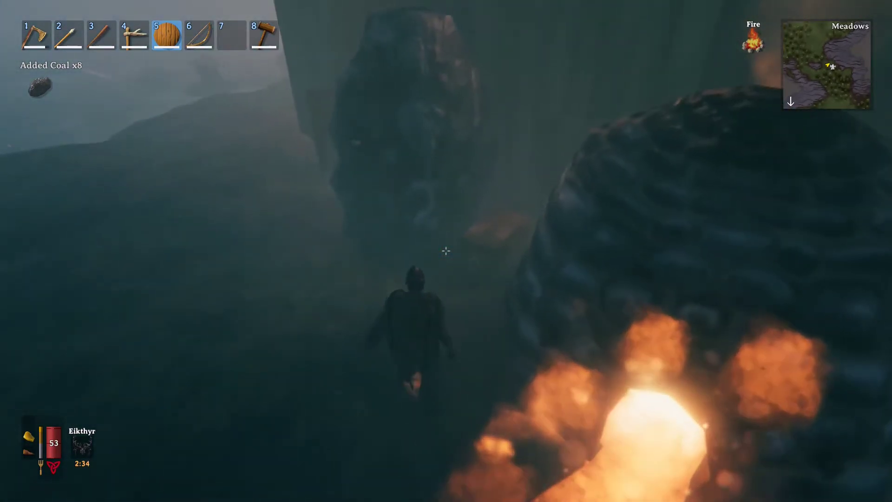
key("w")
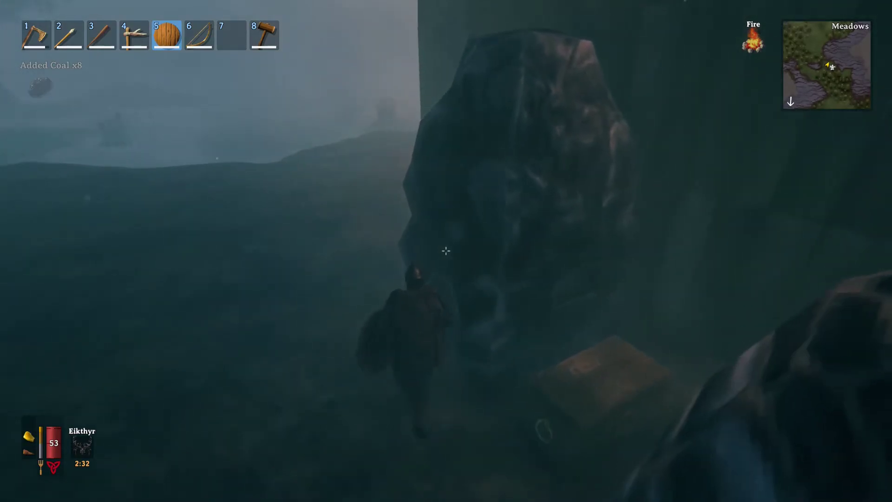
key("w")
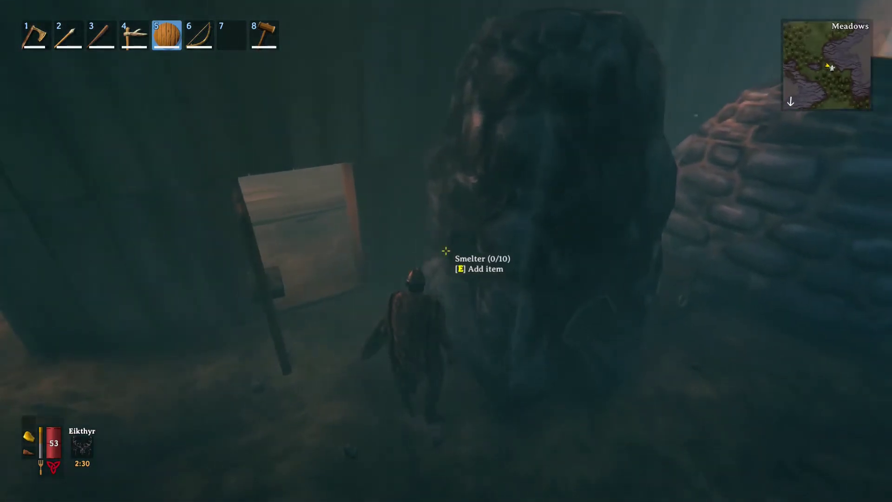
key("w")
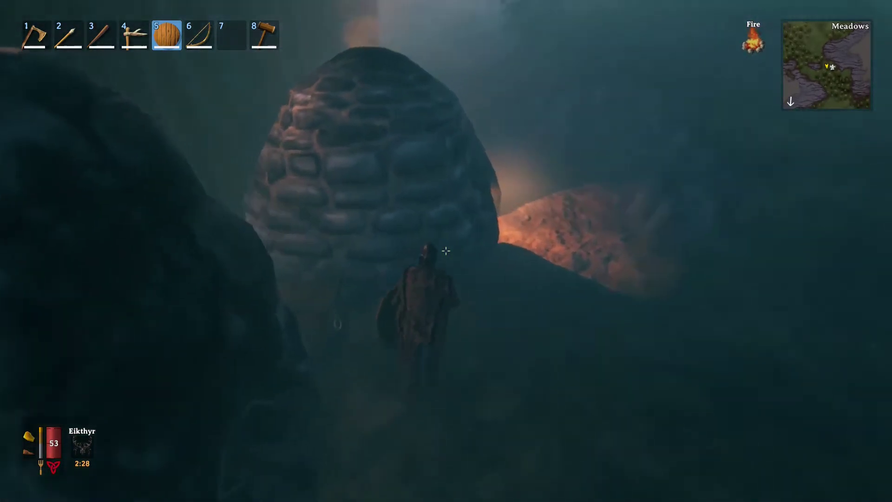
key("w")
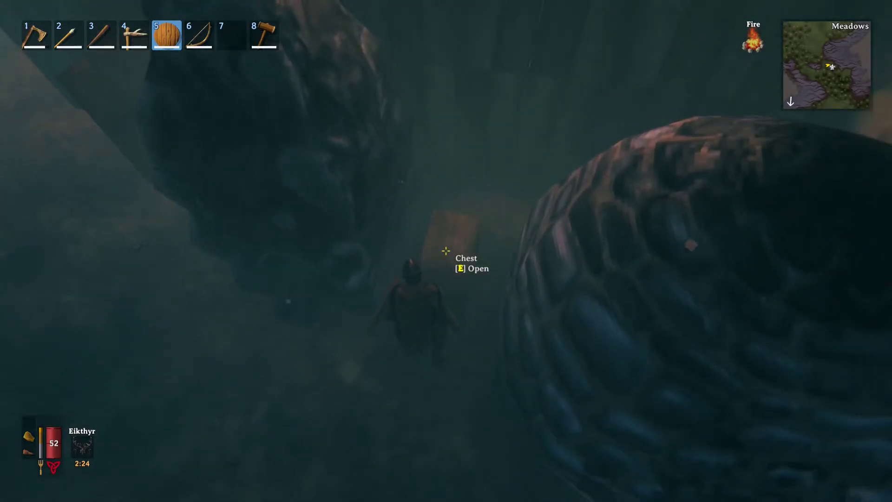
Step: Open the chest, take out and put back the coal stack, close it, then add coal
key("e")
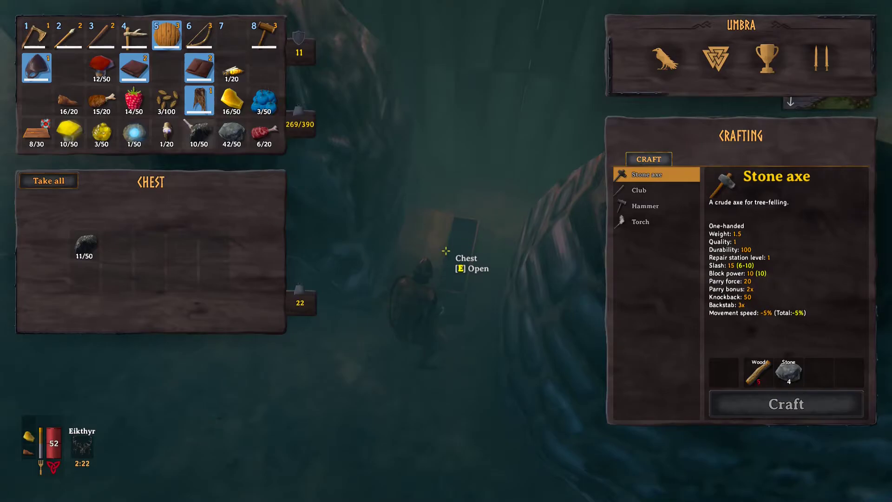
left_click(86, 246)
left_click(92, 251)
key("Tab")
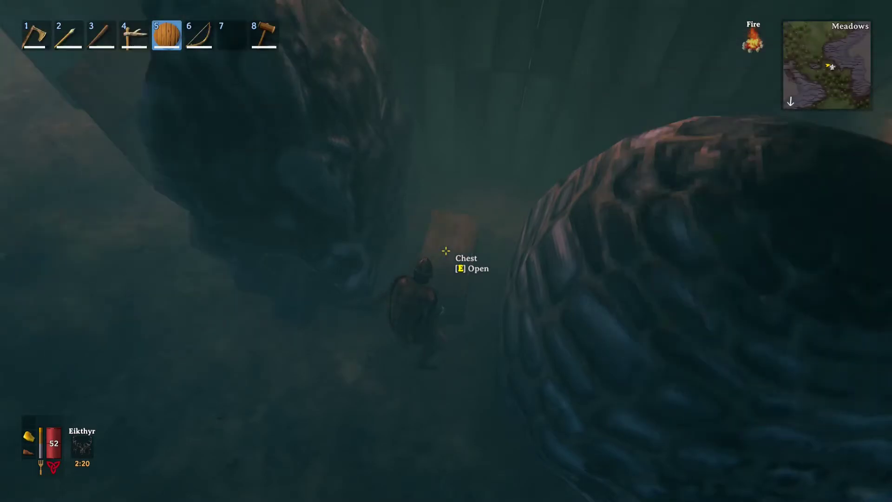
key("e")
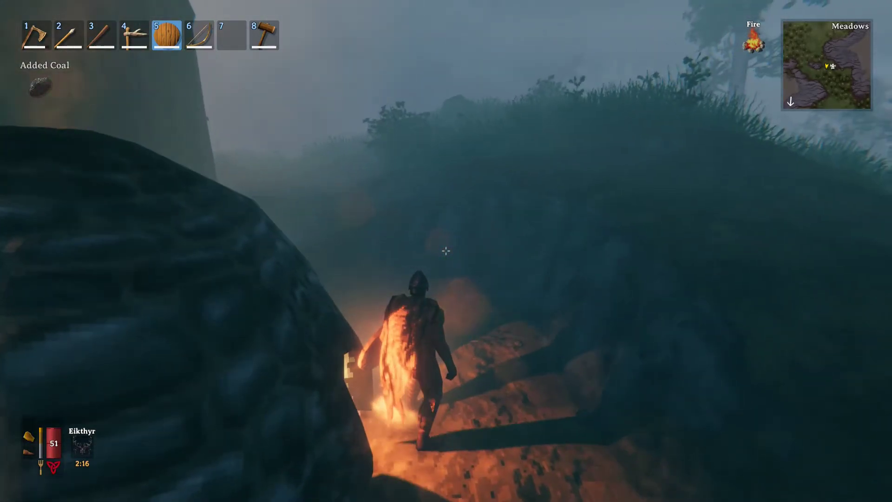
Step: Bring up Valheim's pause menu to leave the game for the Nexus Mods page in Chrome
key("Escape")
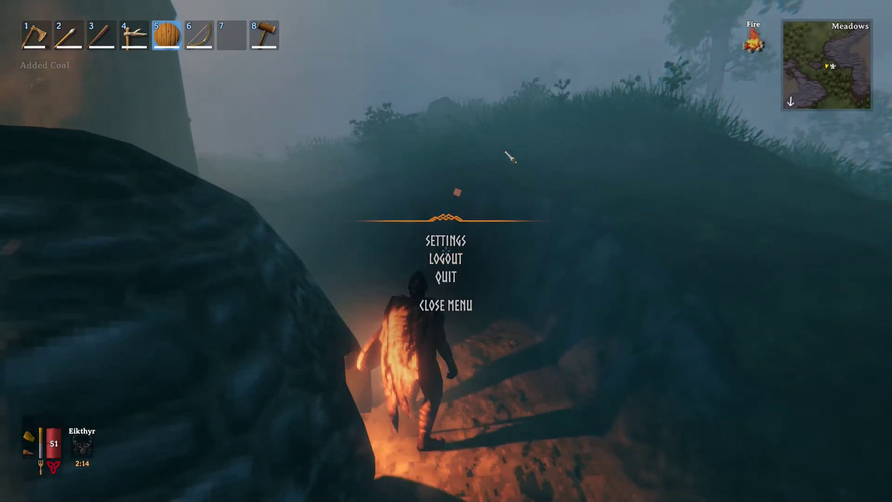
left_click(446, 306)
key("Escape")
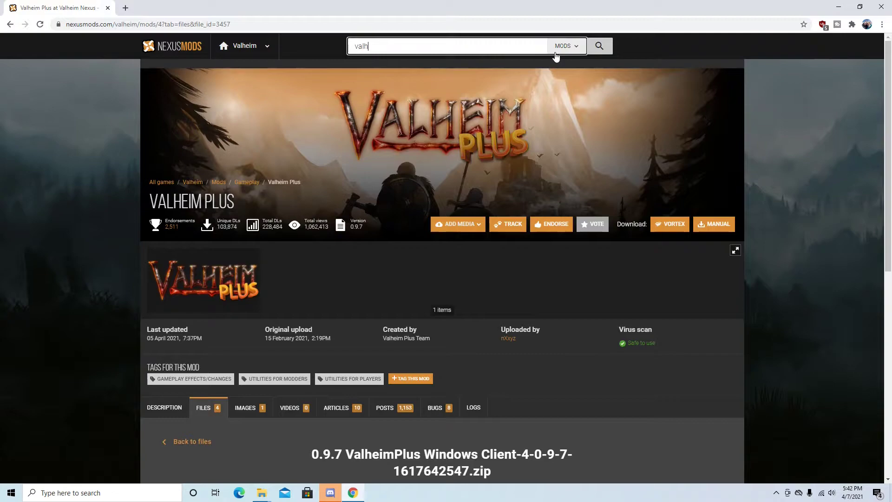
Step: Search Nexus Mods for 'valheim' and scroll the results down to the Valheim Recycle mod
type("valheim")
key("Return")
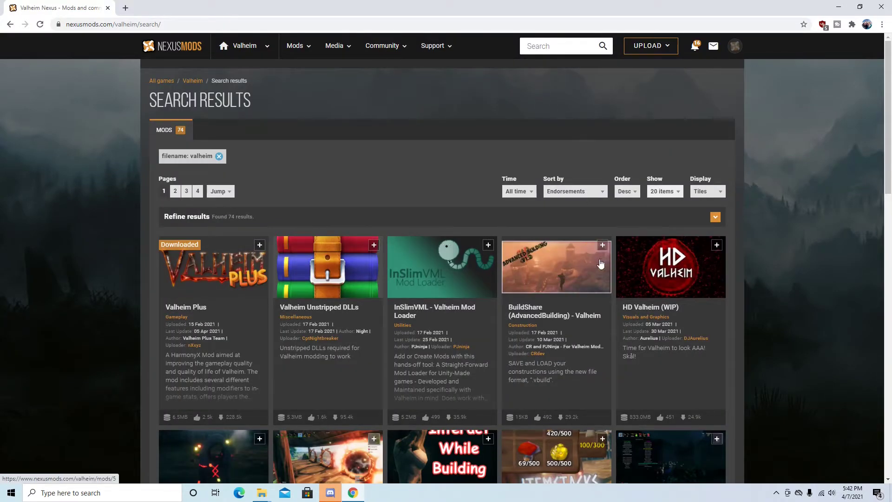
scroll(639, 267, "down", 2)
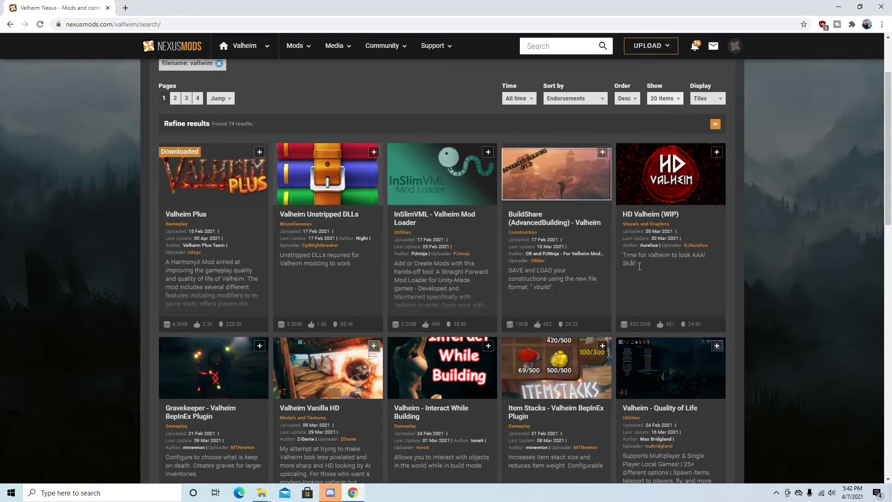
scroll(640, 266, "down", 8)
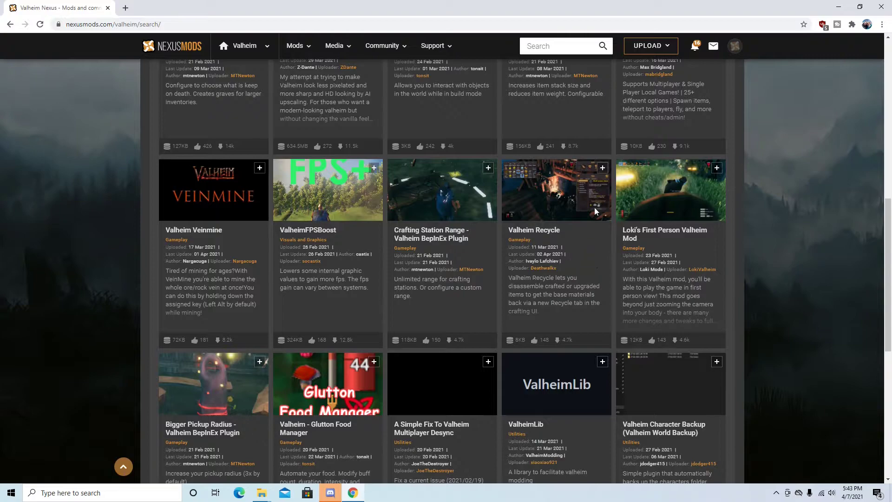
mouse_move(604, 169)
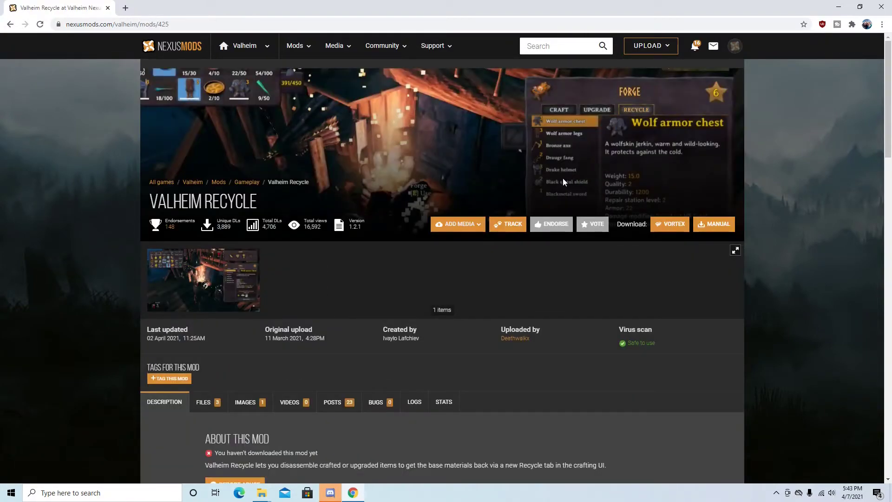
Step: Manually download the Valheim_Recycle 1.0.0.0 file and dismiss the additional files notice
left_click(718, 225)
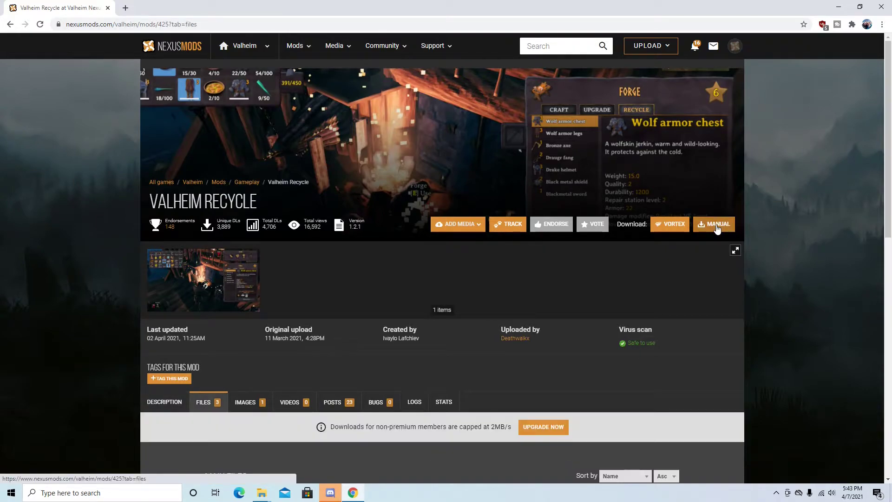
scroll(639, 338, "down", 7)
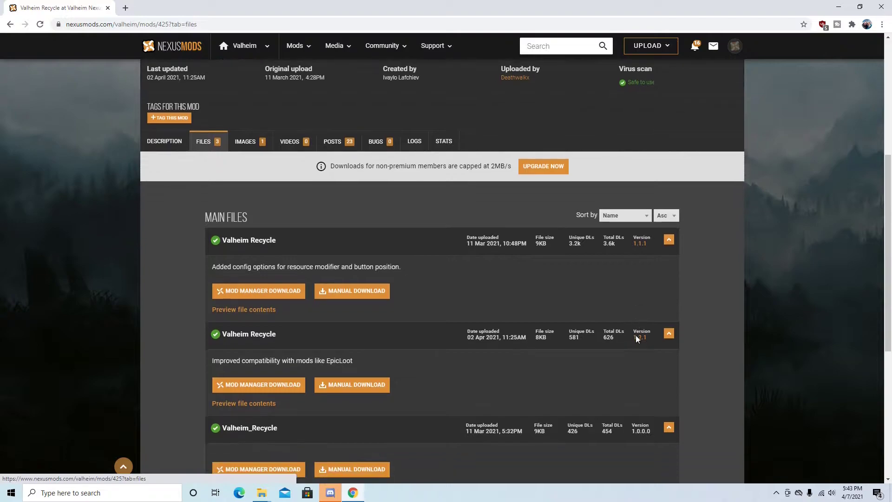
scroll(424, 312, "down", 1)
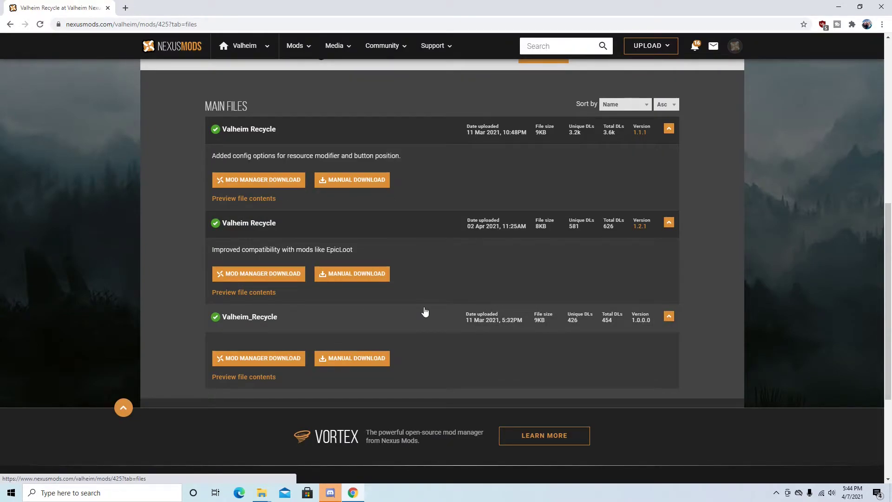
left_click(365, 361)
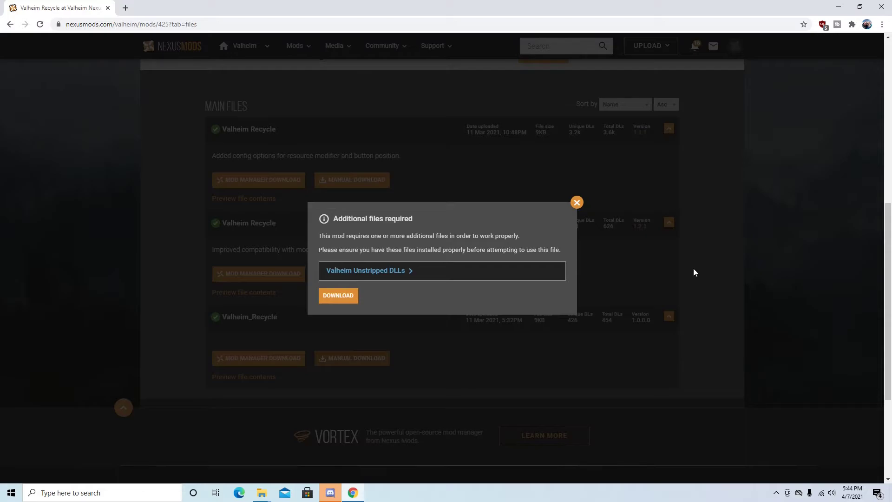
left_click(577, 203)
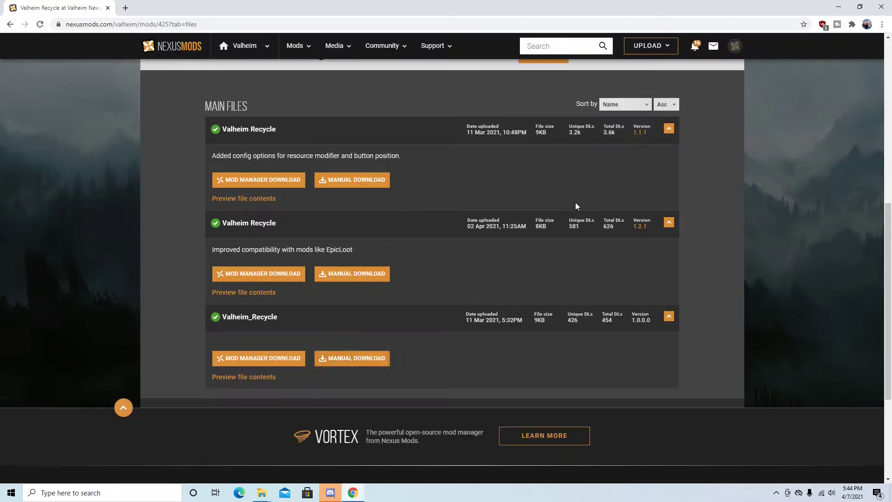
Step: Go back to the valheim search results listing 74 mods
scroll(386, 334, "down", 4)
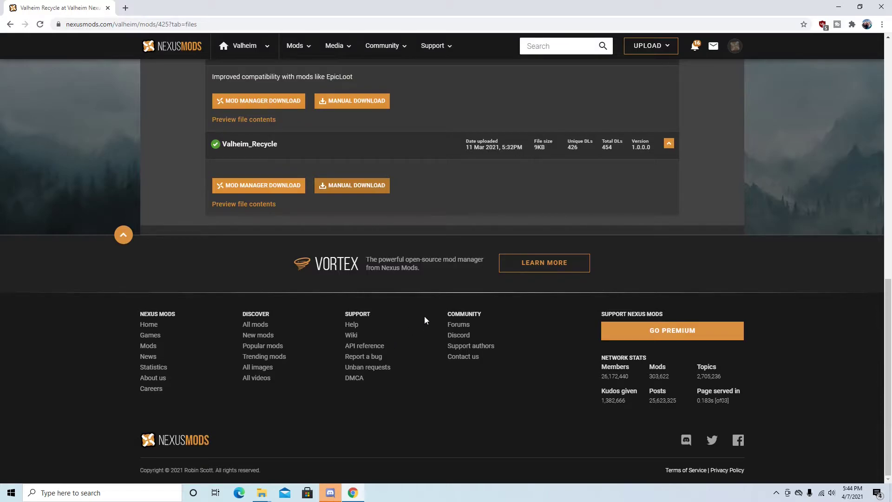
scroll(355, 318, "up", 9)
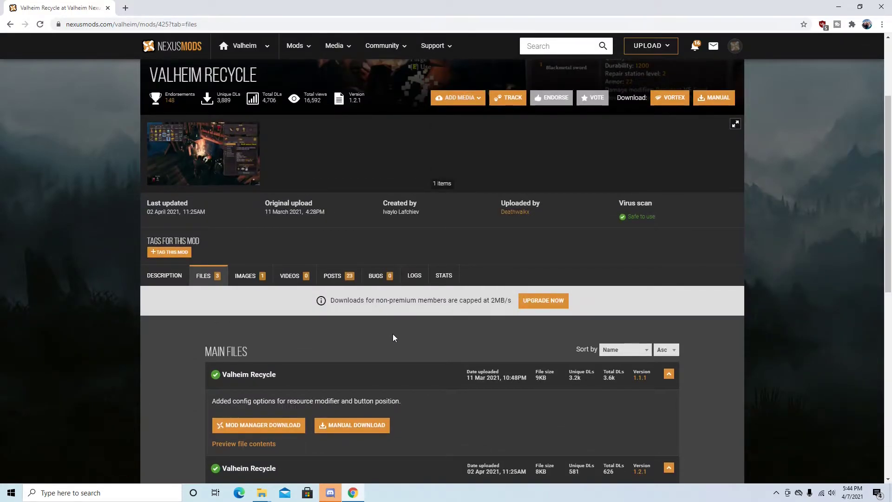
key("alt+Left")
Step: Browse the valheim search results through pages 2, 3 and 4
scroll(646, 322, "up", 15)
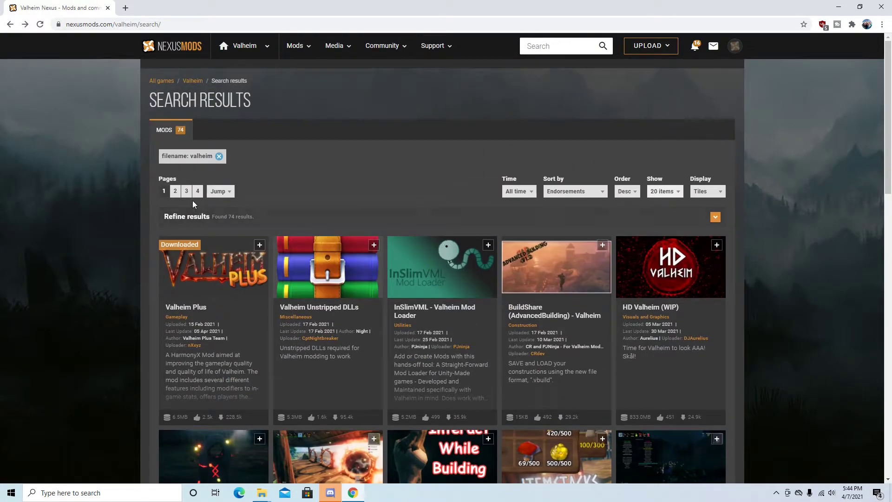
left_click(176, 192)
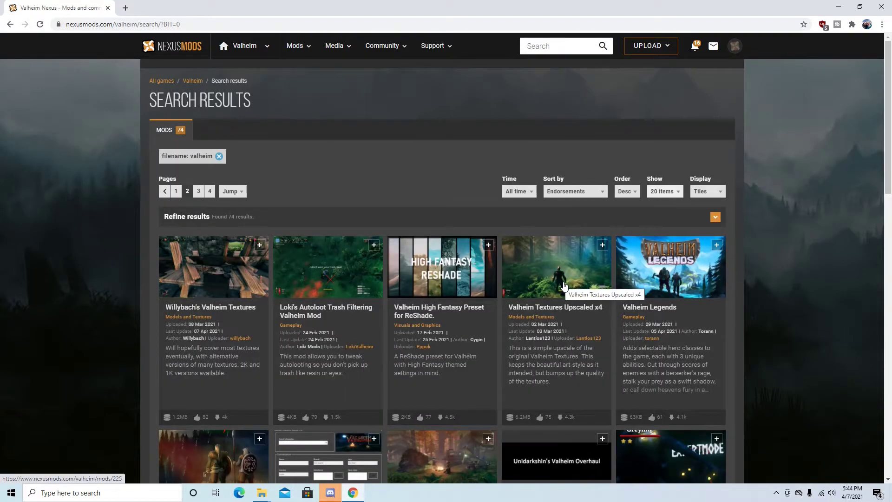
scroll(564, 286, "down", 15)
left_click(200, 239)
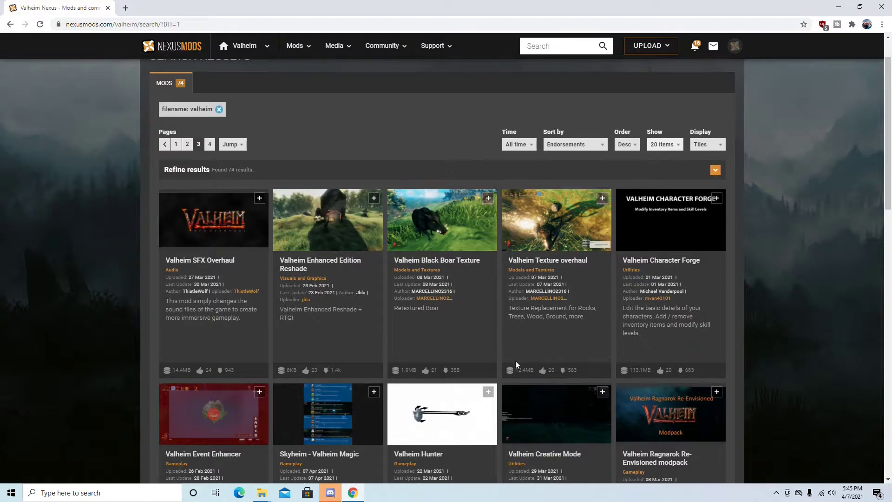
scroll(633, 345, "down", 2)
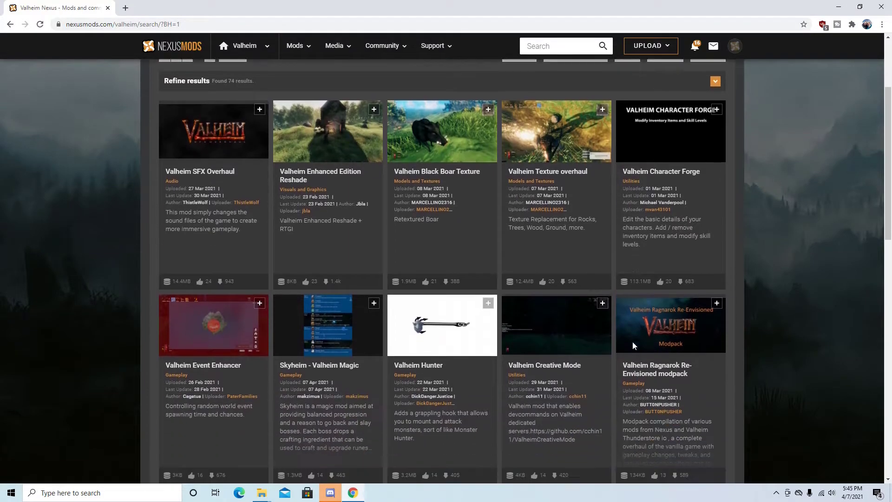
scroll(636, 345, "down", 2)
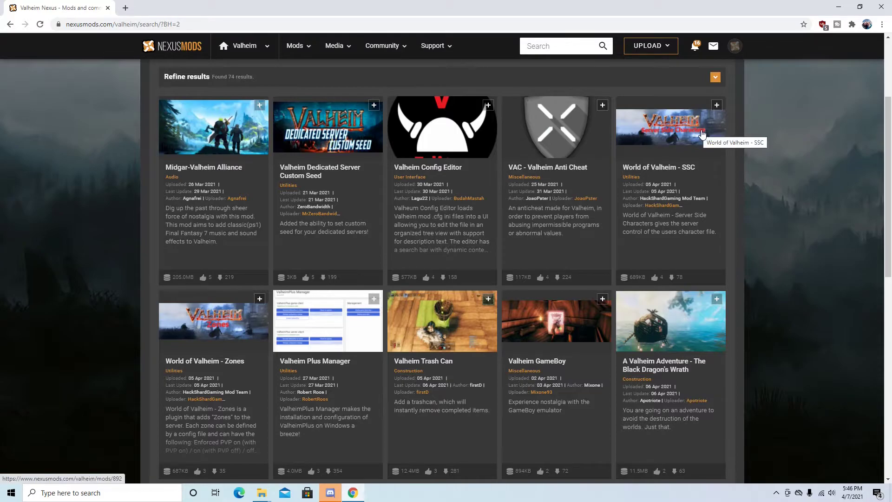
scroll(676, 293, "down", 8)
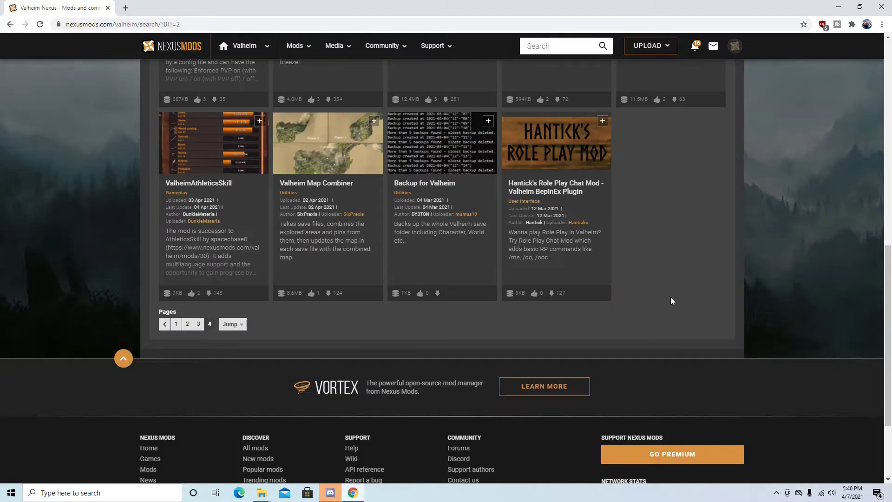
scroll(671, 301, "up", 15)
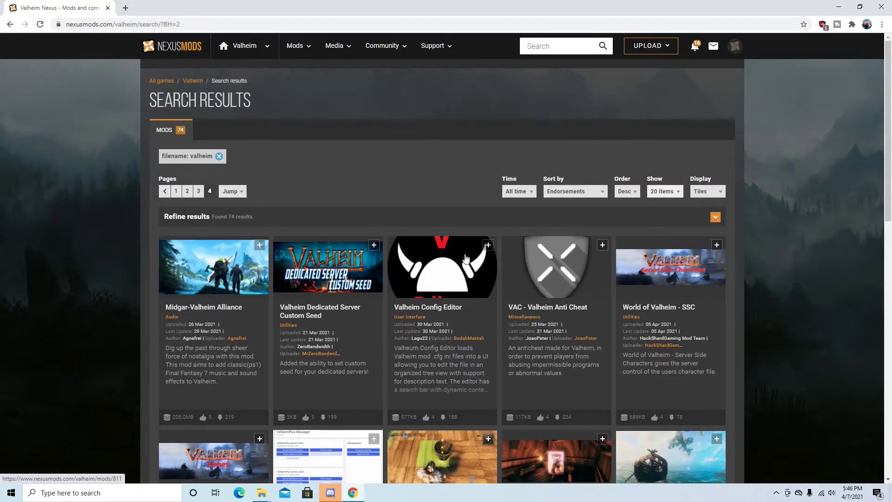
left_click(553, 45)
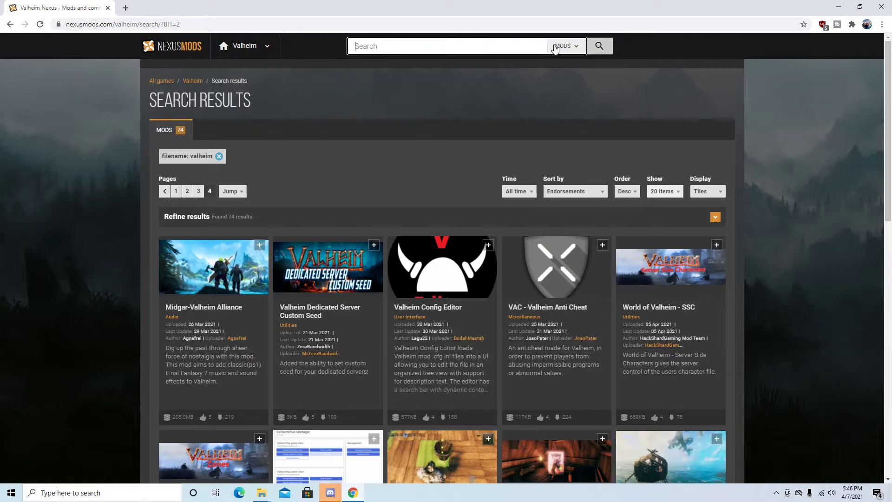
Step: Search for 'run' and open the Running Skill Give More Carry Weight mod page
type("run")
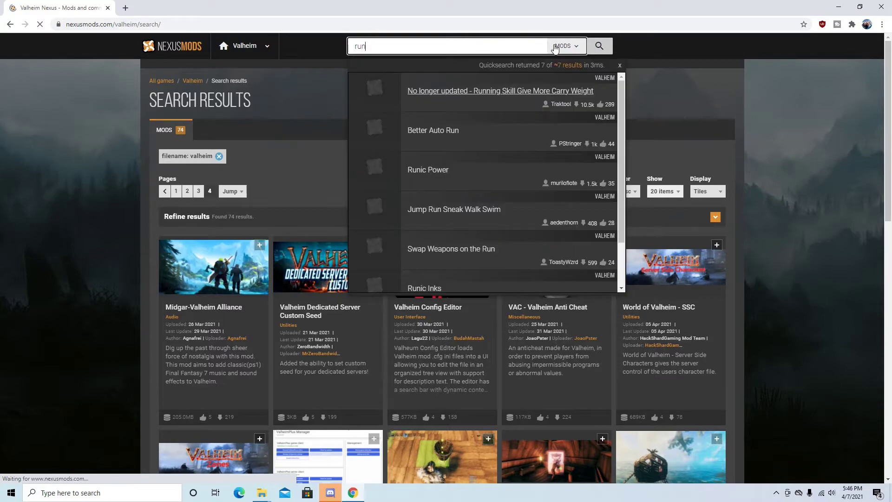
key("Return")
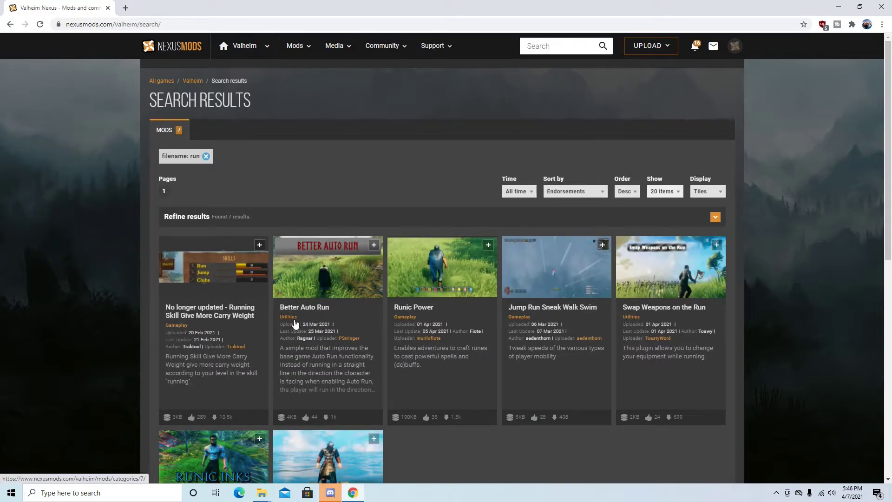
left_click(199, 315)
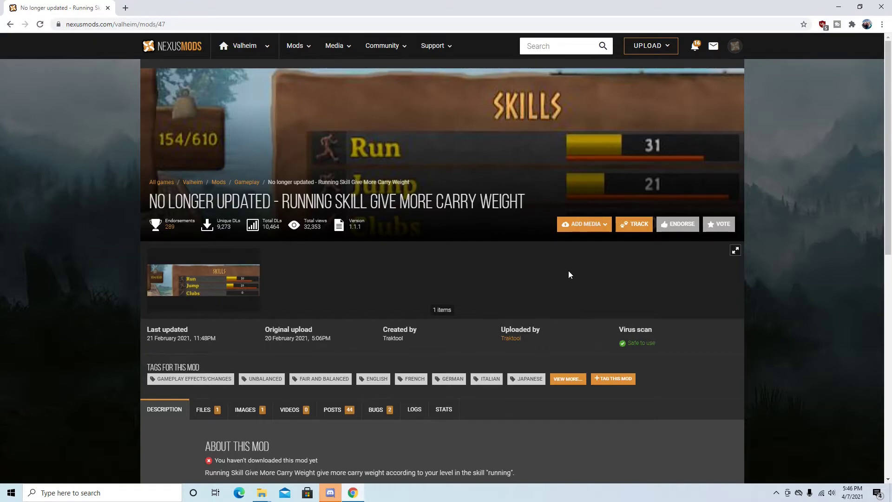
scroll(531, 264, "down", 2)
scroll(530, 263, "down", 1)
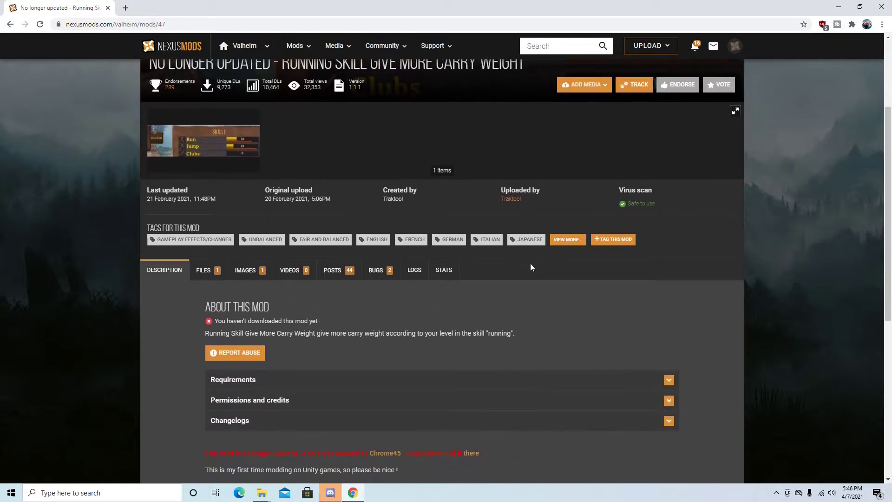
scroll(529, 264, "up", 3)
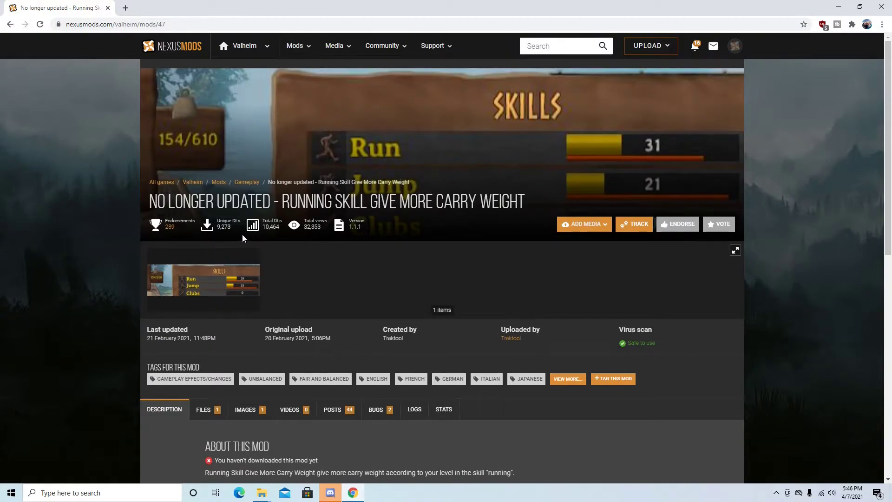
scroll(351, 259, "down", 7)
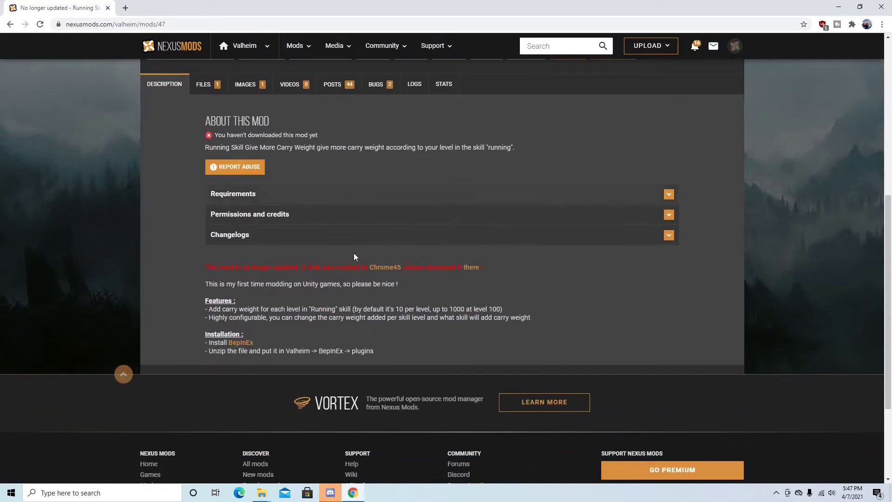
Step: Check the mod's Requirements list, then open its newer edited version, Skills Give More Carry Weight
left_click(670, 195)
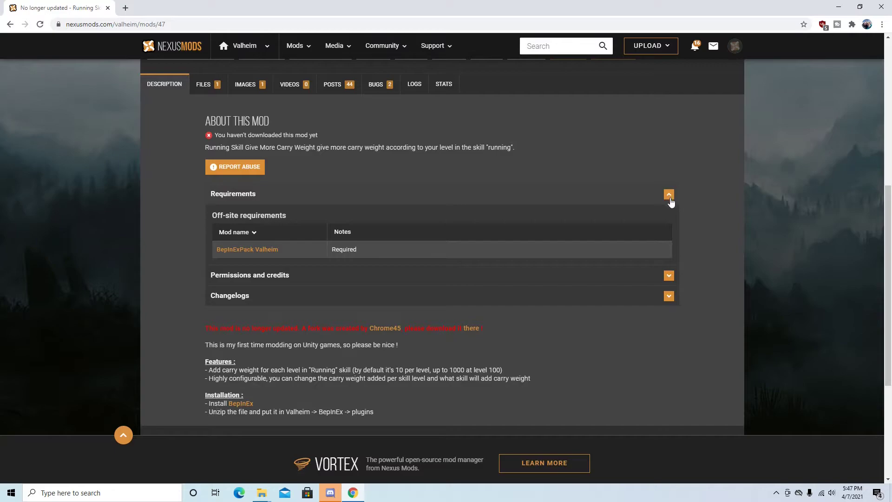
left_click(669, 194)
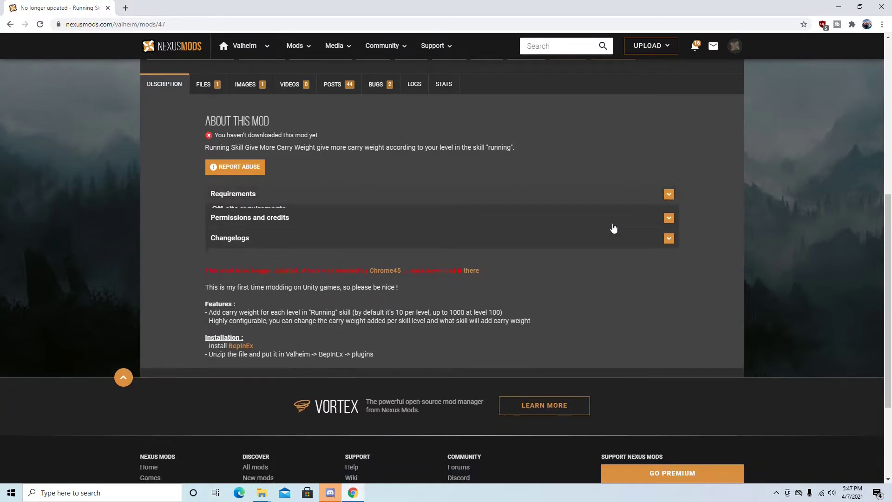
scroll(512, 252, "up", 5)
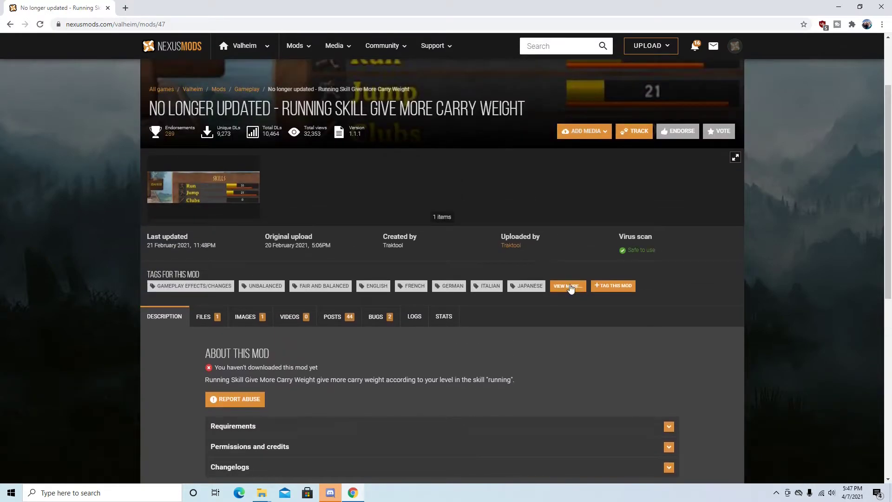
scroll(570, 288, "up", 2)
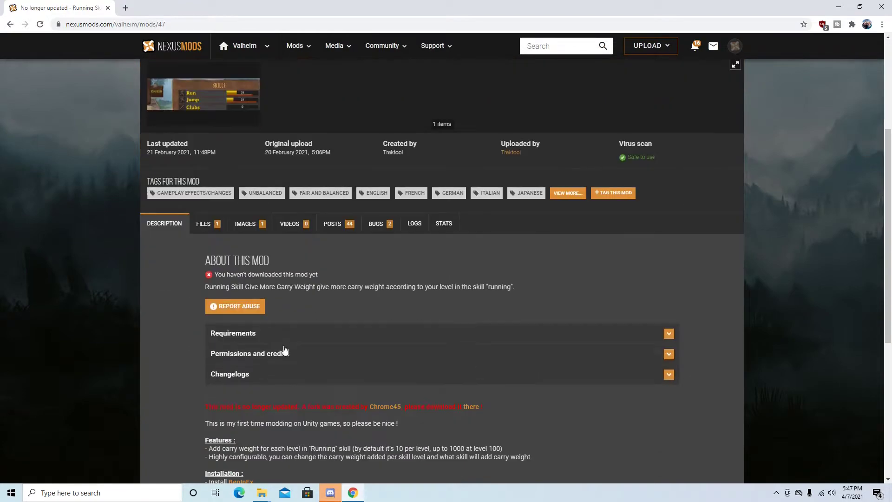
scroll(297, 314, "down", 2)
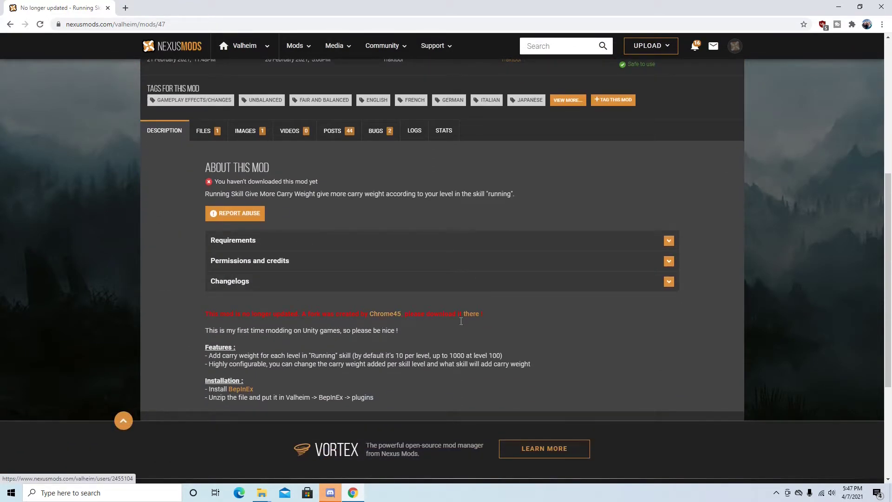
left_click(476, 315)
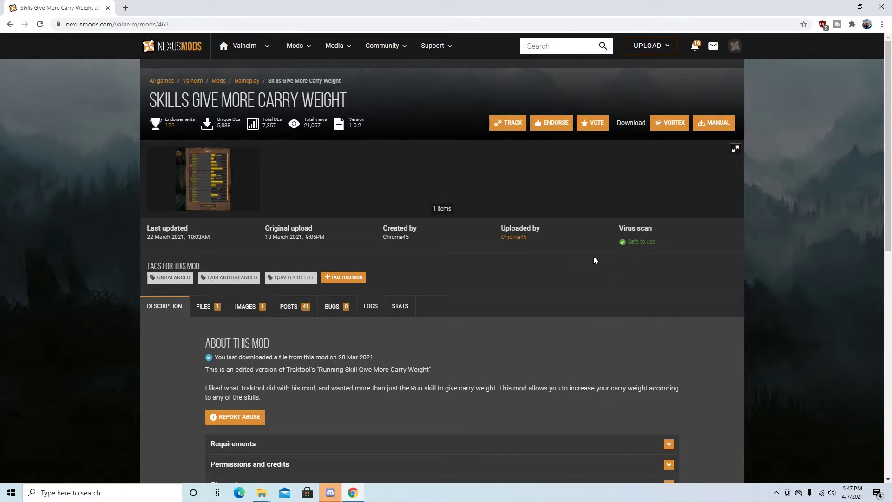
Step: Start a manual download of Skills Give More Carry Weight, past the additional files notice
scroll(595, 259, "down", 4)
scroll(600, 270, "up", 4)
left_click(715, 123)
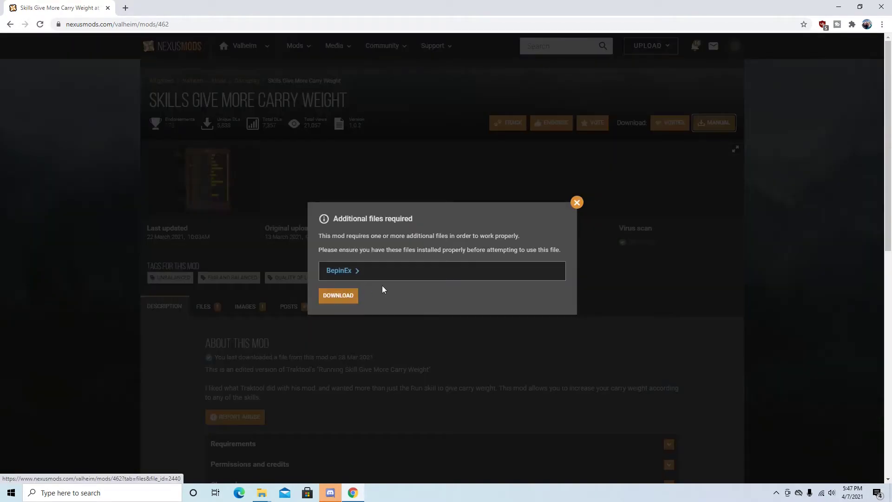
left_click(577, 203)
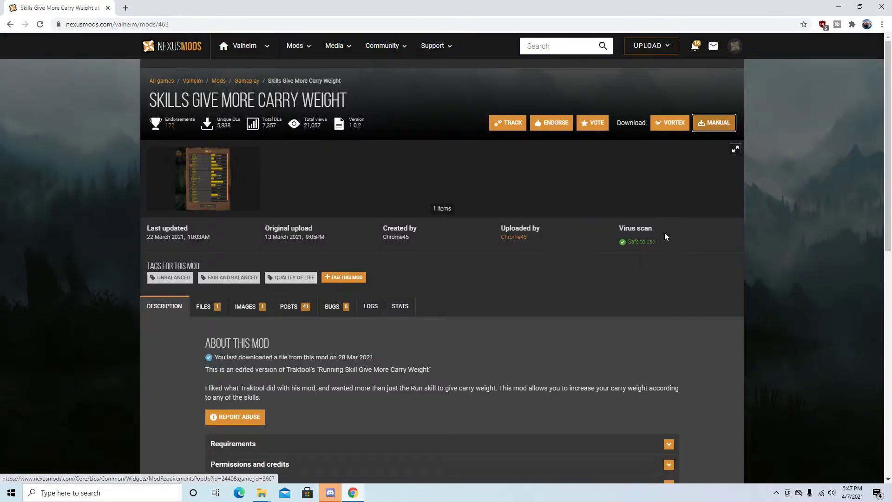
key("Return")
left_click(331, 300)
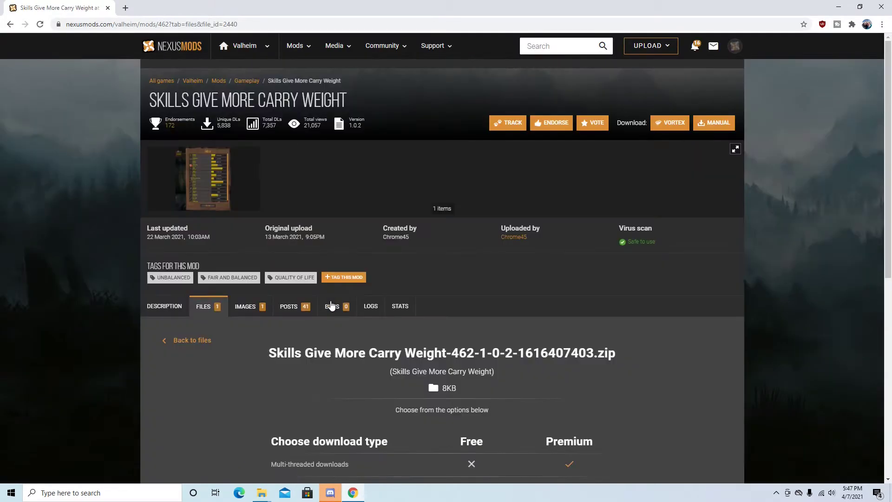
Step: Choose the free slow download for Skills Give More Carry Weight-462-1-0-2-1616407403.zip
scroll(372, 309, "down", 5)
scroll(489, 300, "down", 3)
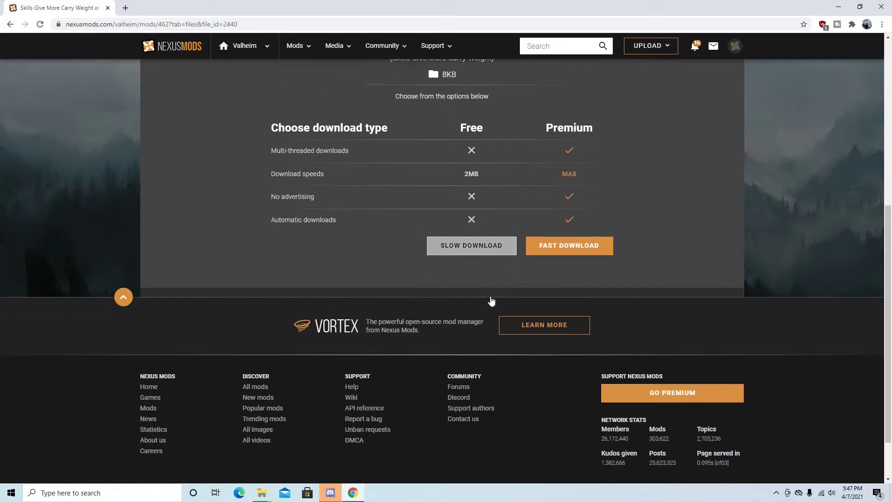
scroll(488, 299, "up", 6)
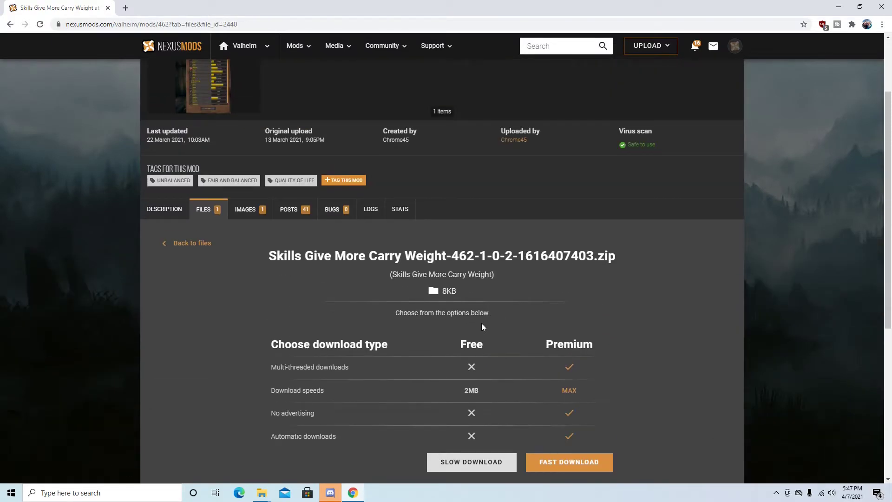
scroll(482, 326, "down", 4)
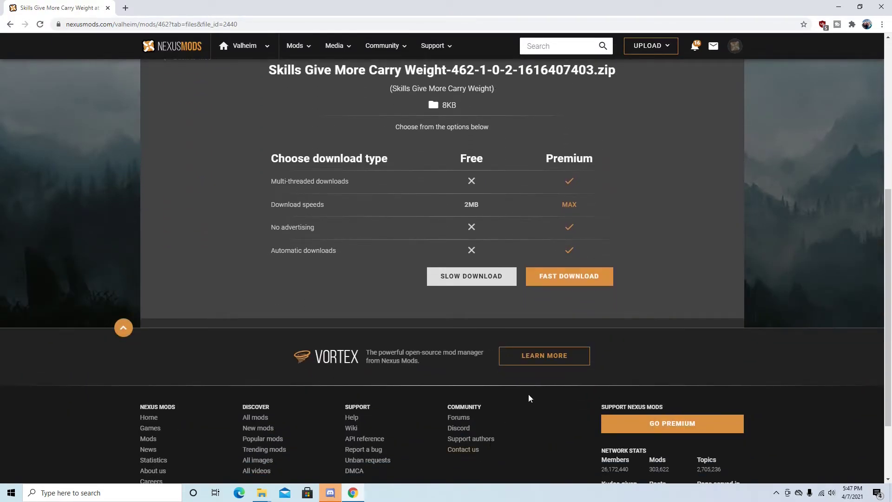
scroll(512, 411, "up", 5)
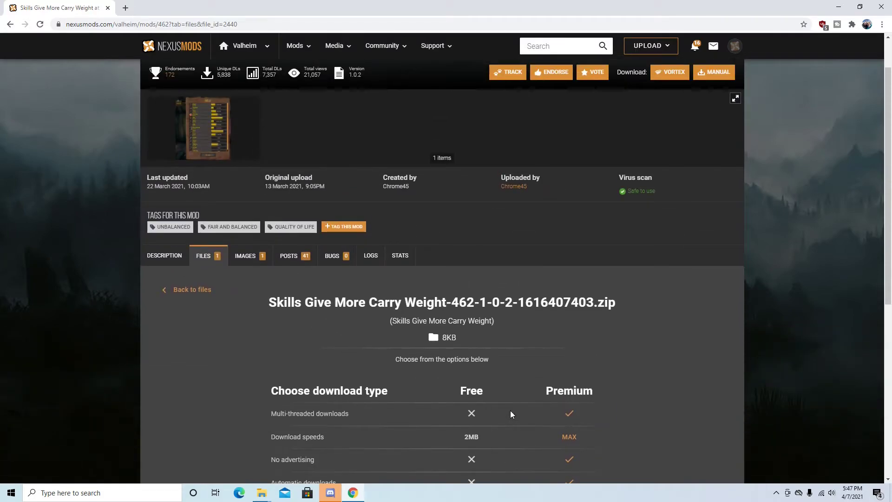
scroll(478, 342, "down", 4)
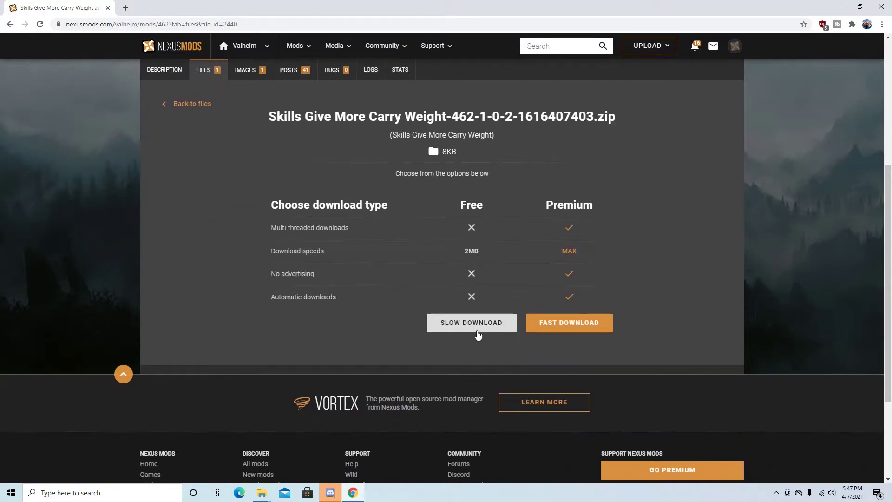
left_click(474, 325)
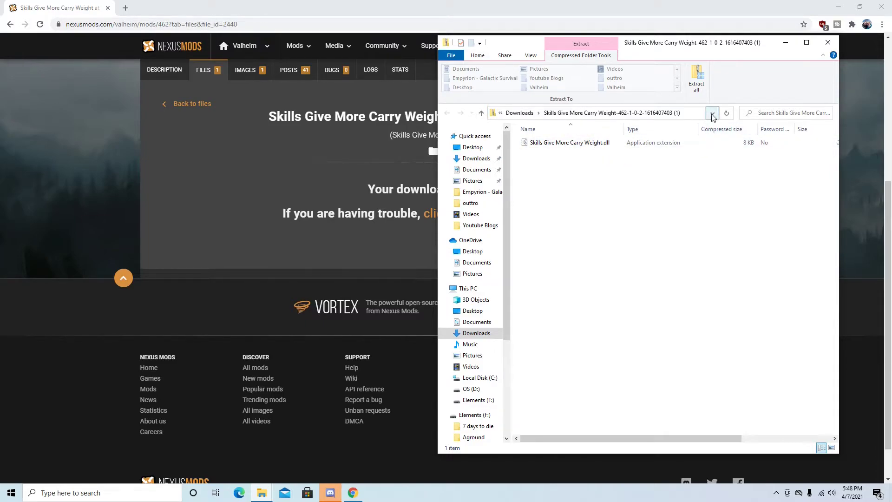
Step: Extract the zip, browsing the destination into the BepInEx\plugins folder
left_click(699, 77)
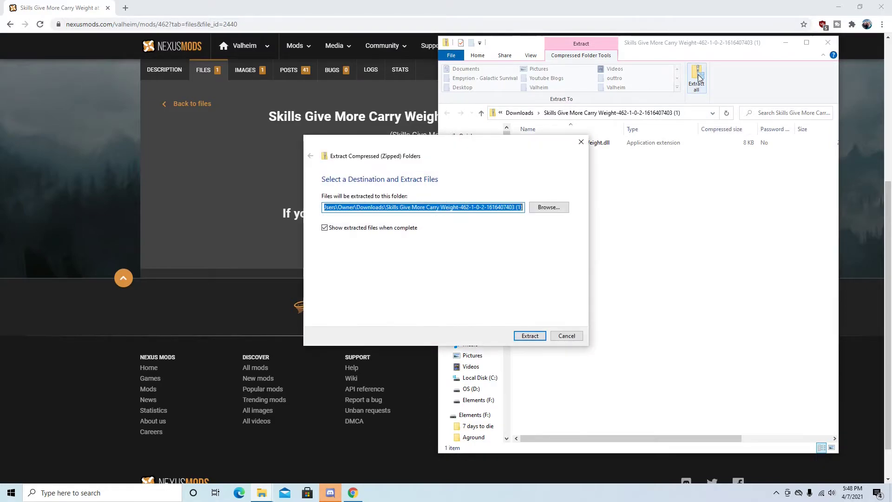
left_click(550, 208)
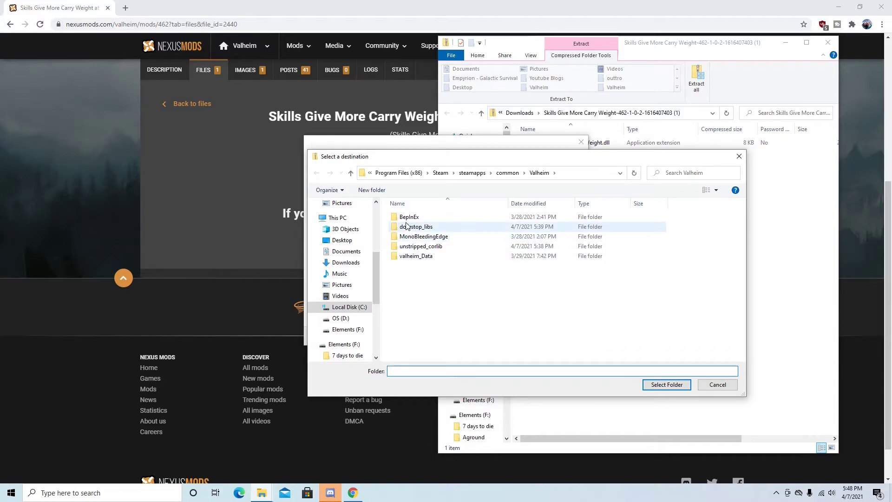
double_click(409, 217)
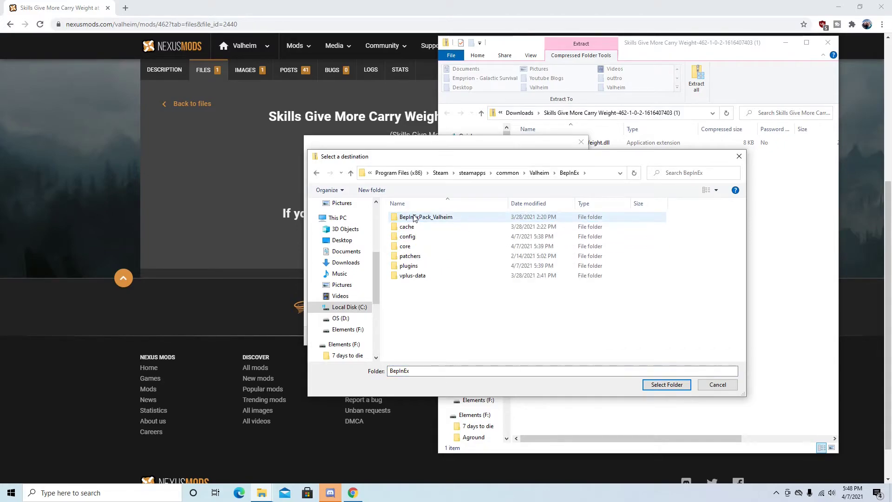
double_click(409, 266)
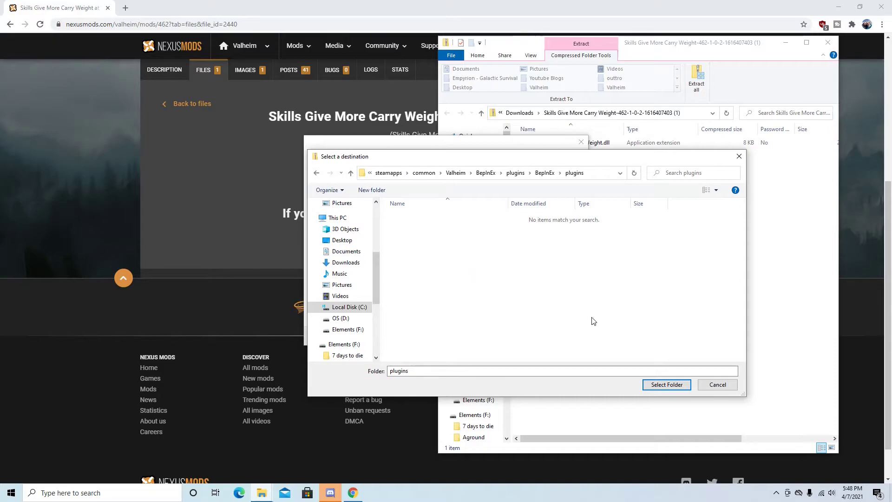
Step: Minimize the browser to the desktop and open Local Disk (C:) through This PC
left_click(839, 7)
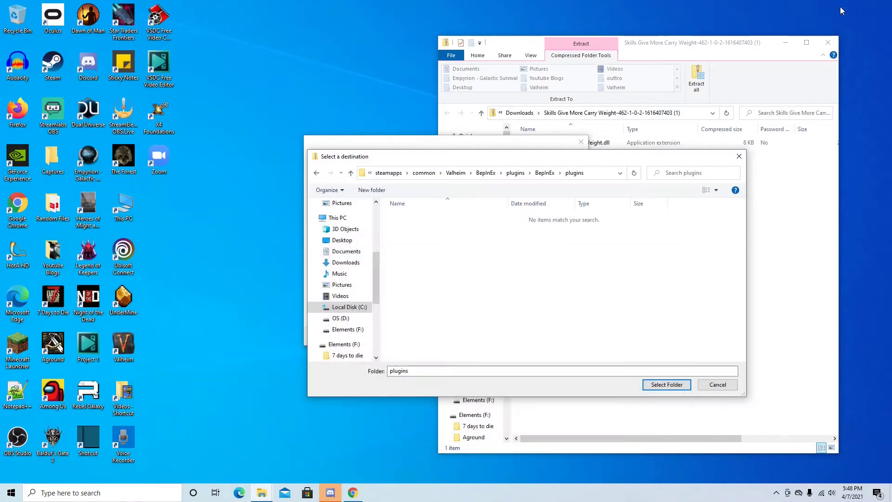
key("super+d")
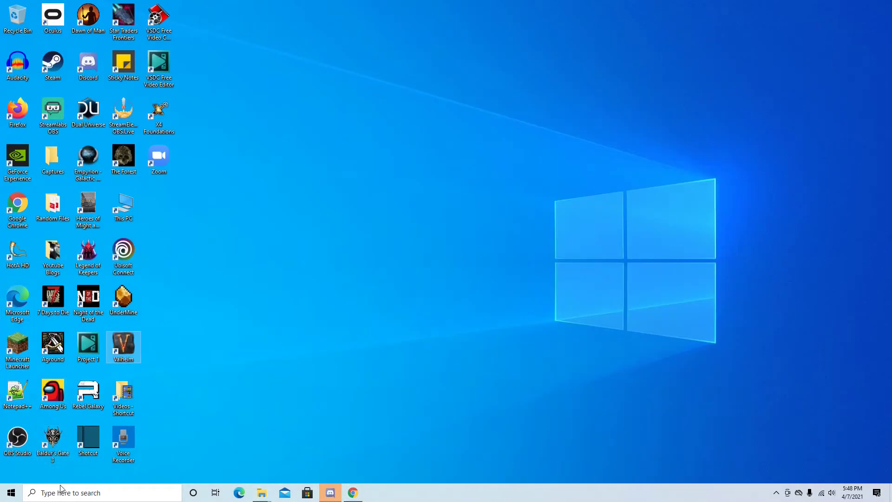
left_click(125, 207)
double_click(124, 207)
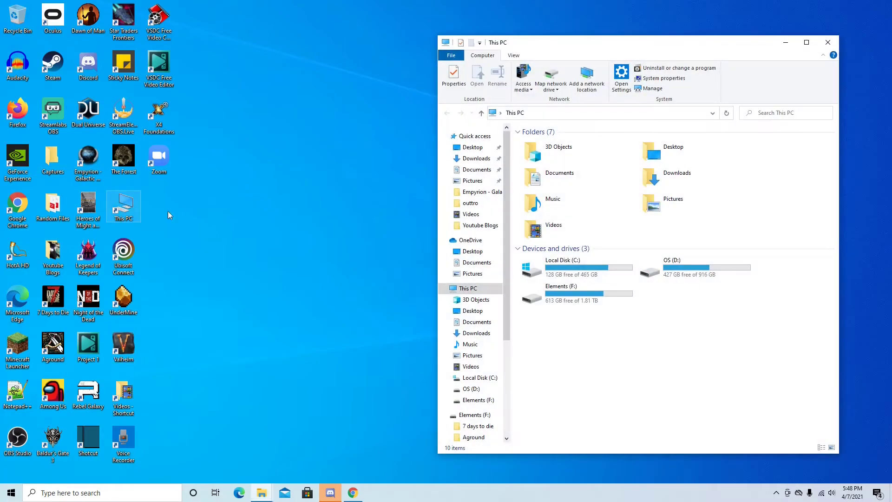
double_click(580, 267)
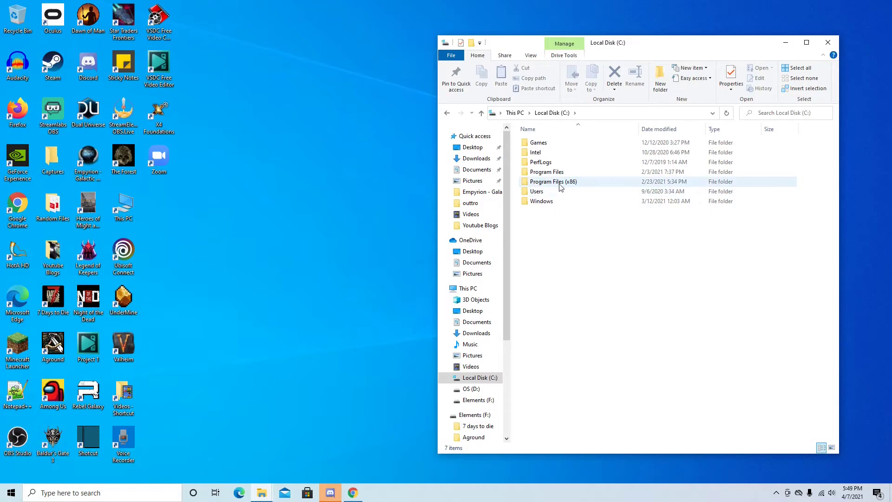
Step: Navigate Program Files (x86) > Steam > steamapps > common > Valheim > BepInEx > plugins
double_click(560, 184)
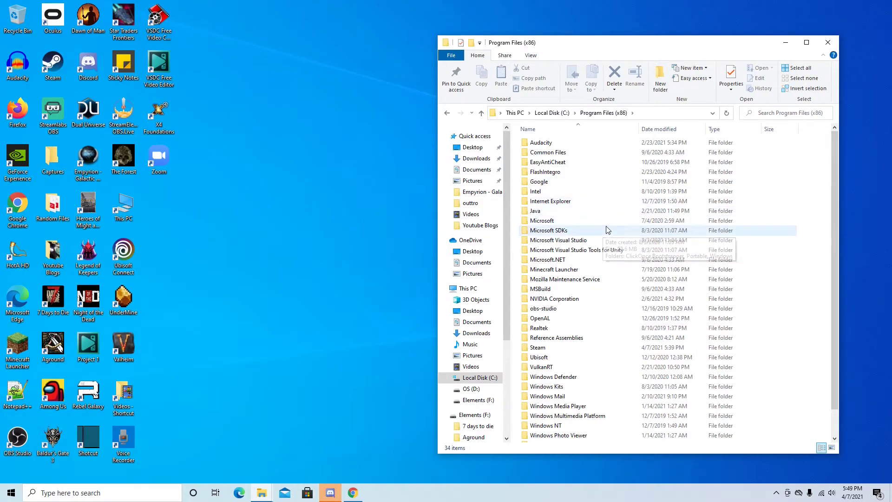
double_click(544, 348)
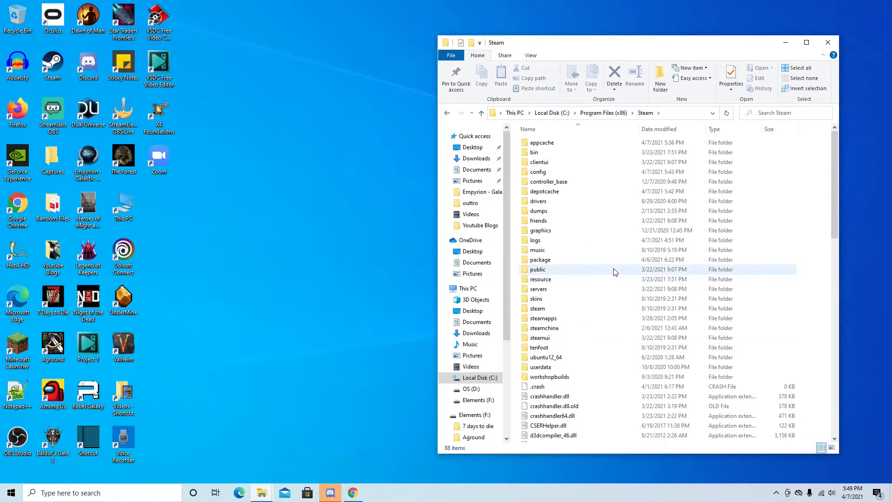
left_click(552, 321)
double_click(552, 320)
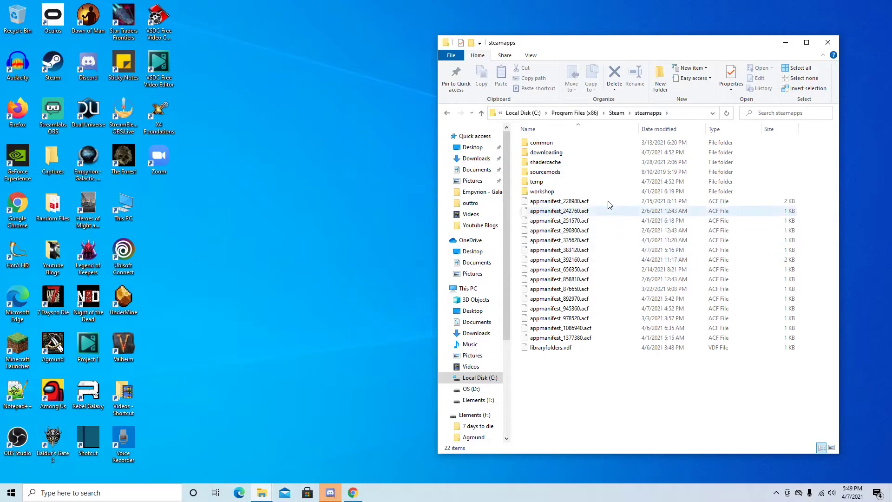
left_click(548, 147)
double_click(548, 147)
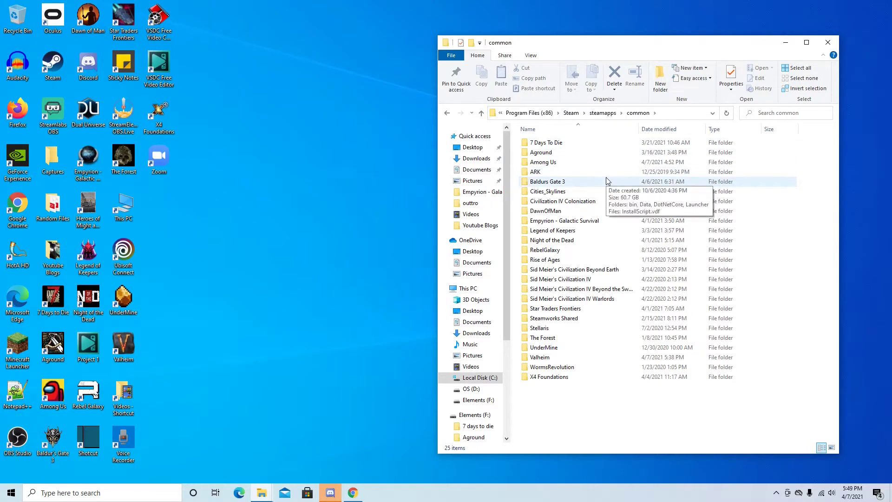
double_click(547, 359)
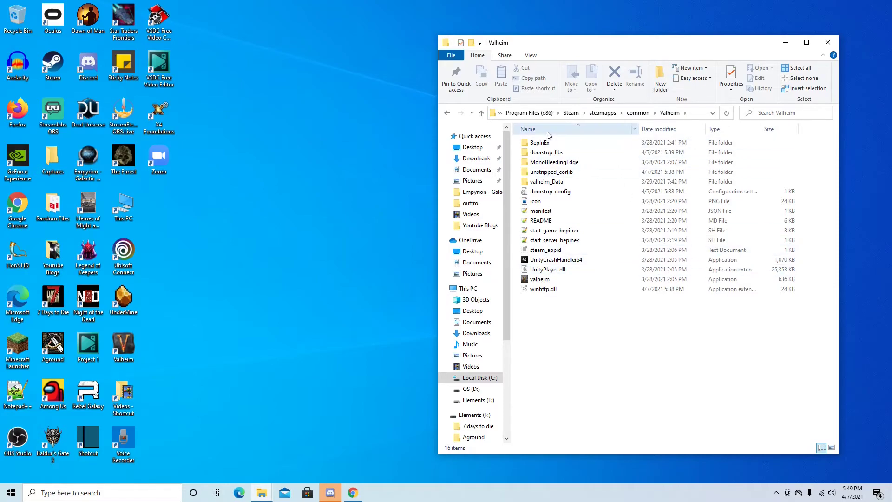
double_click(540, 142)
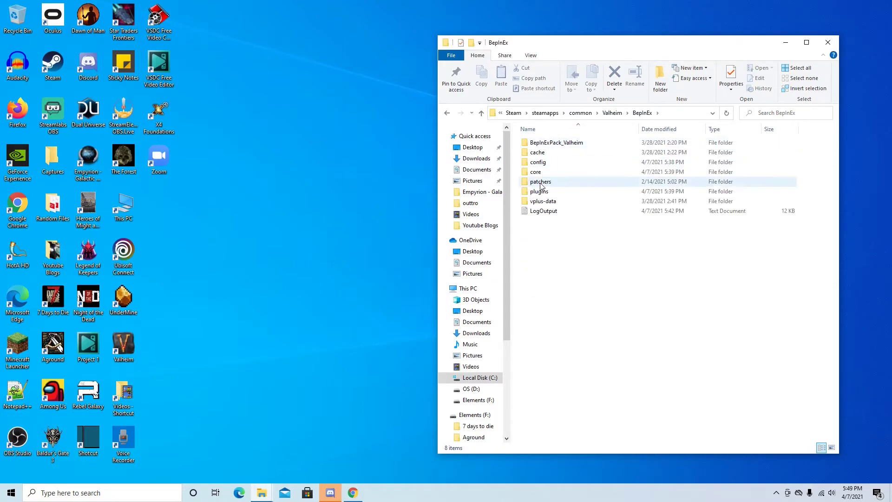
double_click(540, 193)
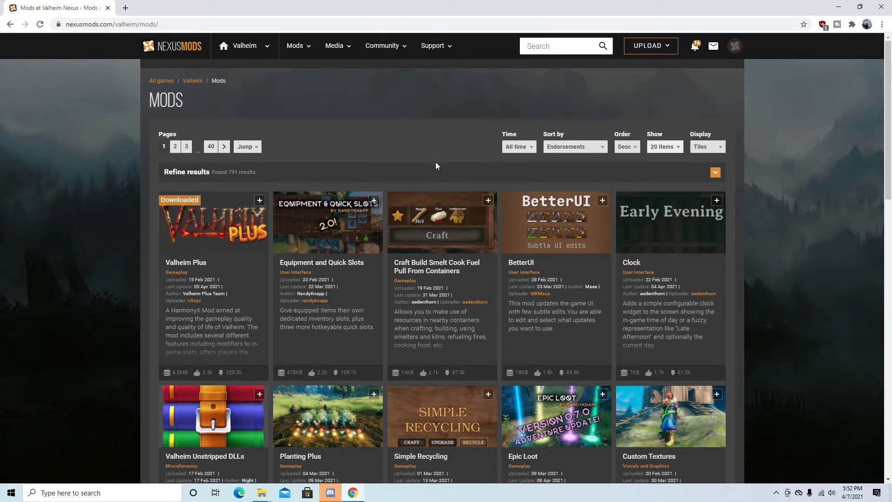
Step: Scroll the Valheim mods listing and open the Simple Recycling mod page
scroll(367, 183, "down", 1)
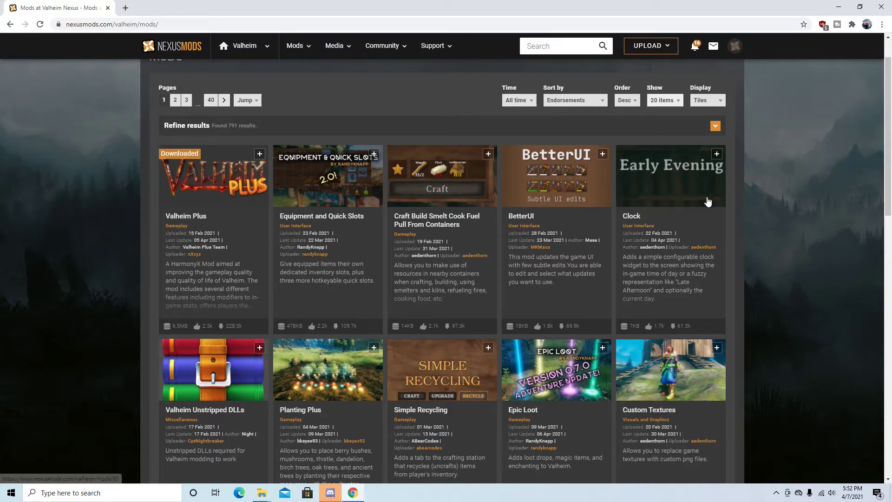
scroll(704, 197, "down", 2)
scroll(704, 196, "down", 3)
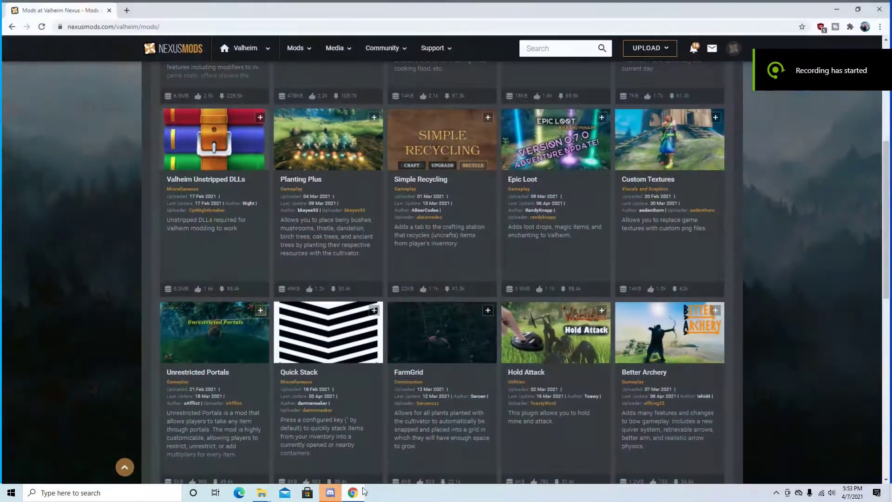
scroll(521, 209, "up", 1)
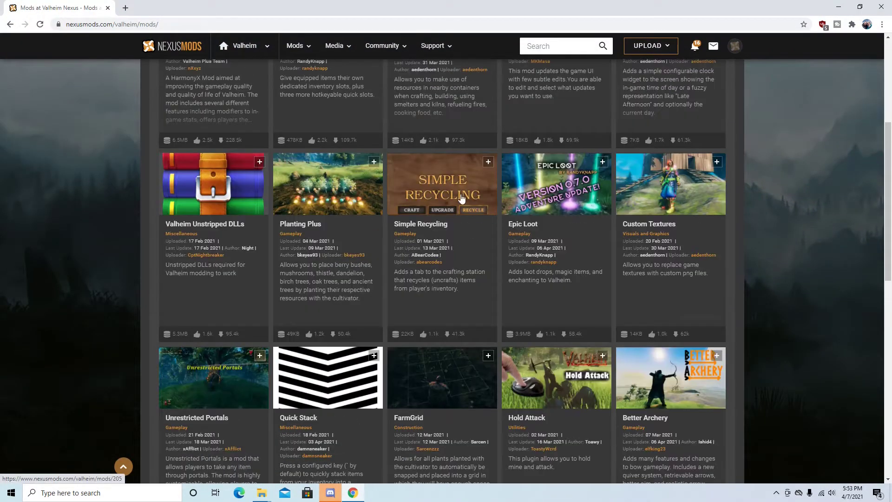
mouse_move(491, 166)
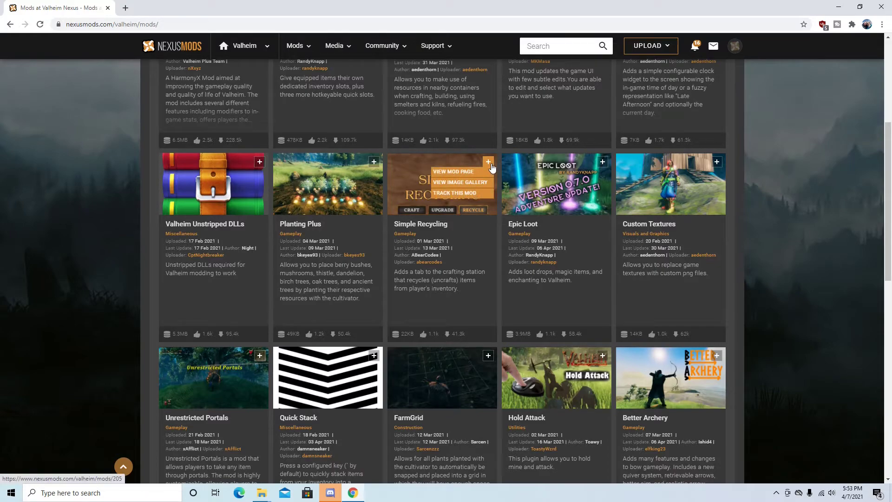
left_click(470, 176)
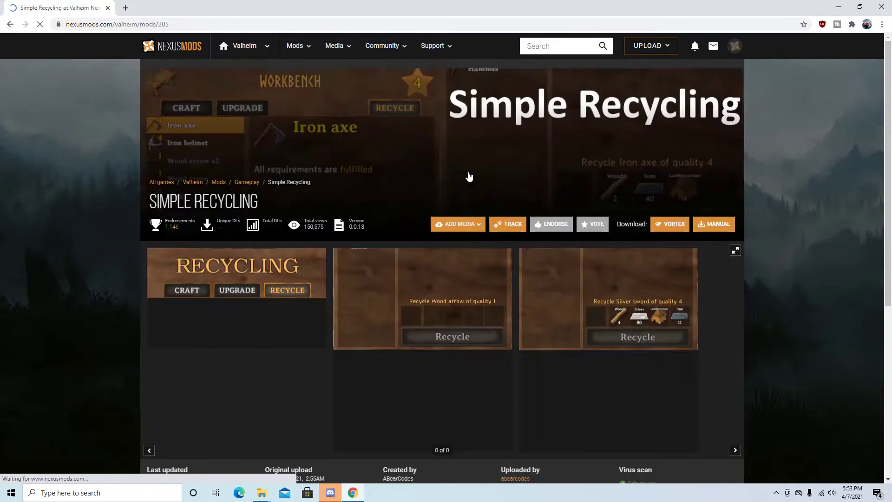
Step: Expand the Simple Recycling mod's requirements list
scroll(300, 380, "down", 1)
scroll(300, 380, "down", 3)
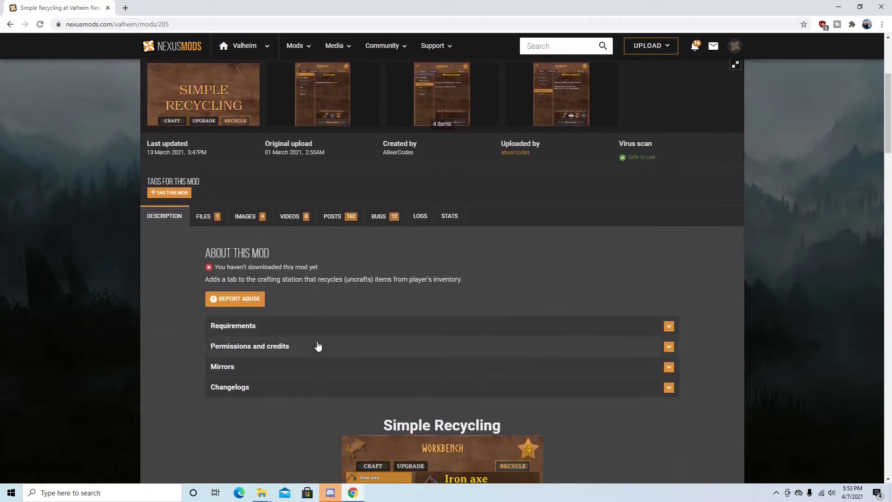
left_click(669, 326)
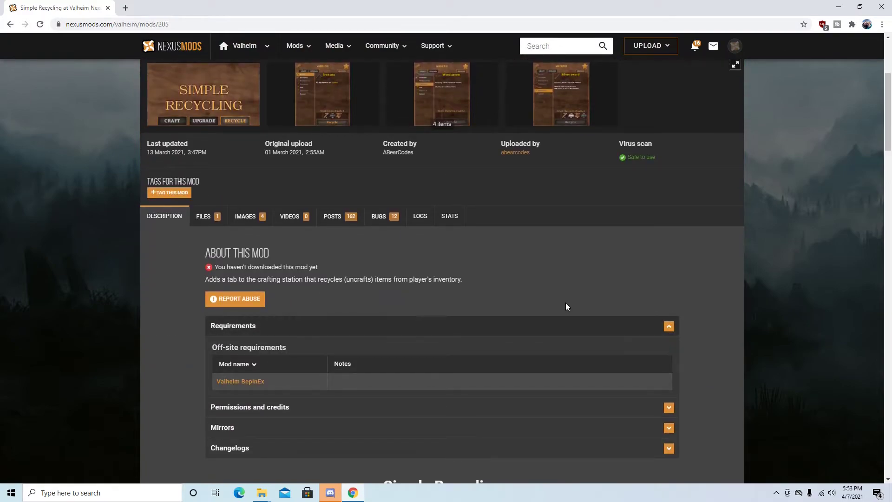
scroll(566, 302, "up", 3)
scroll(553, 292, "up", 1)
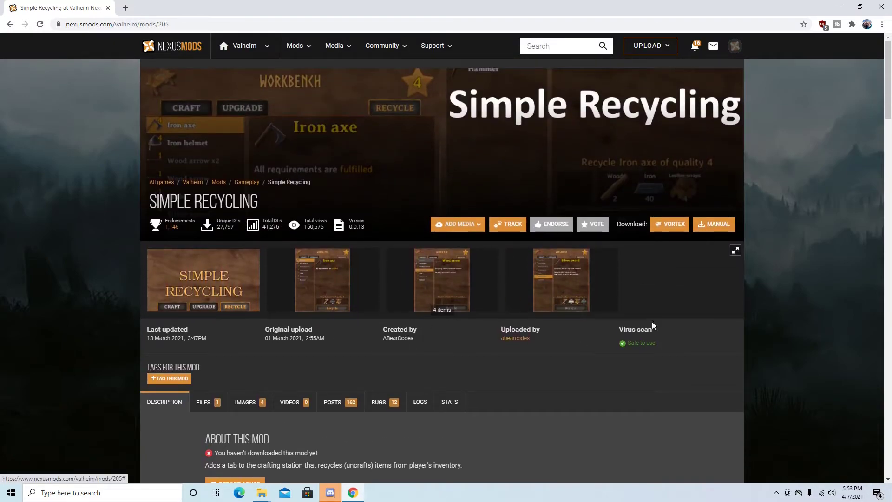
Step: Manually download Simple Recycling v0.0.13 despite the BepInEx requirement, using the free slow download
left_click(713, 229)
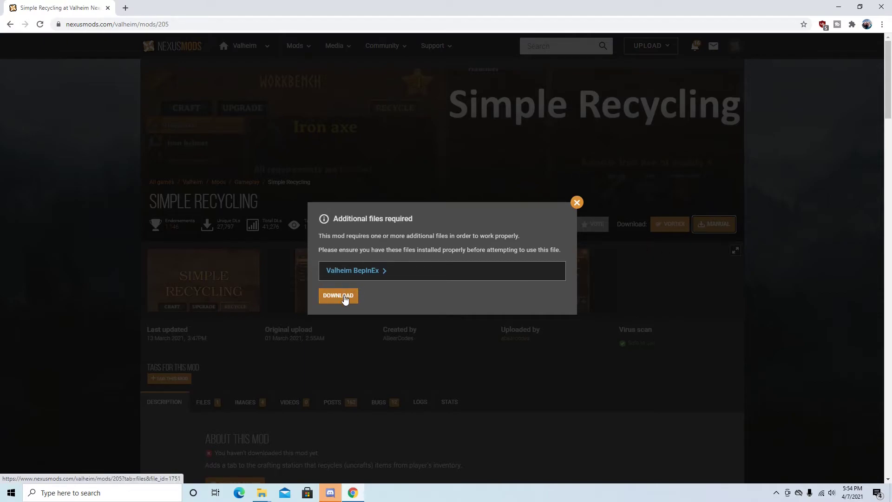
left_click(338, 296)
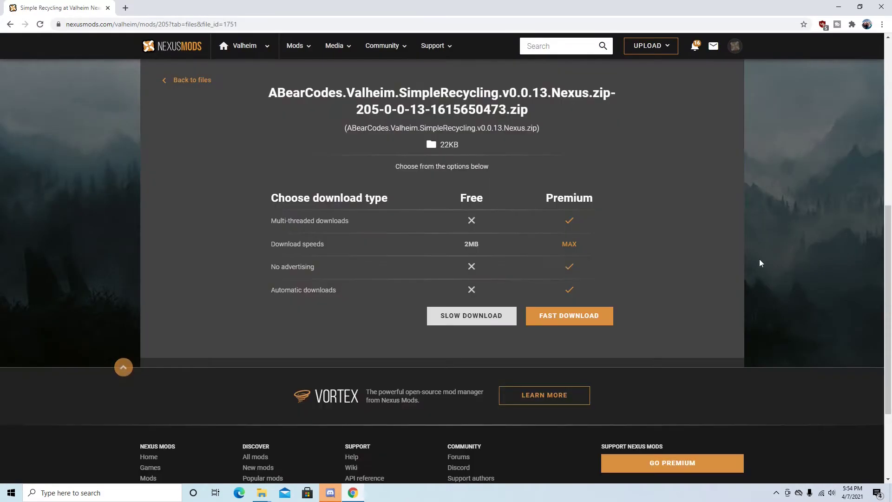
left_click(473, 317)
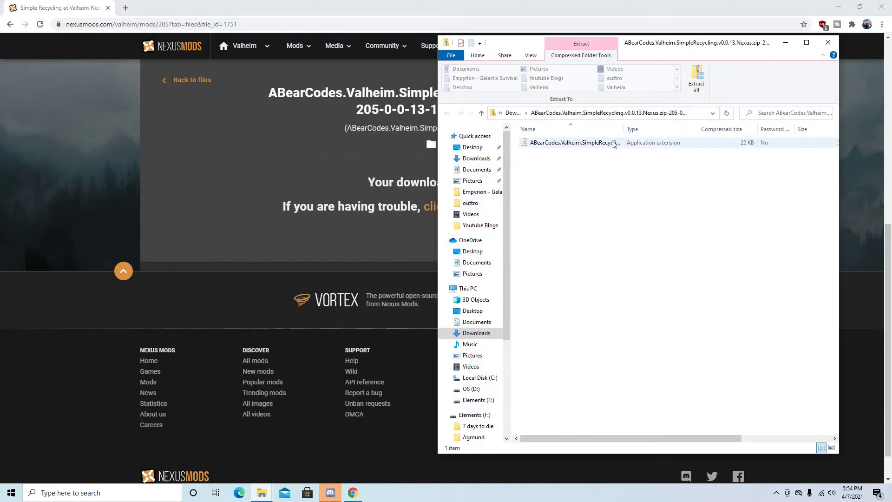
Step: Extract the Simple Recycling DLL into Valheim\BepInEx\plugins and close both Explorer windows
double_click(595, 143)
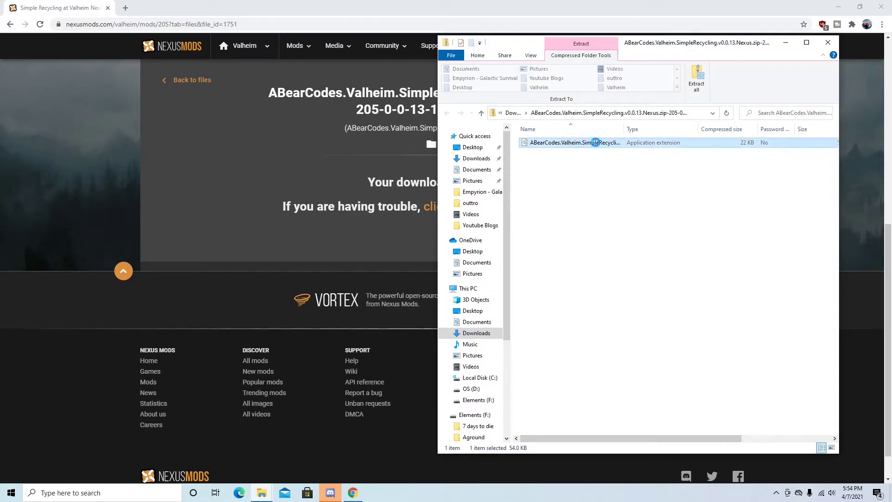
left_click(696, 79)
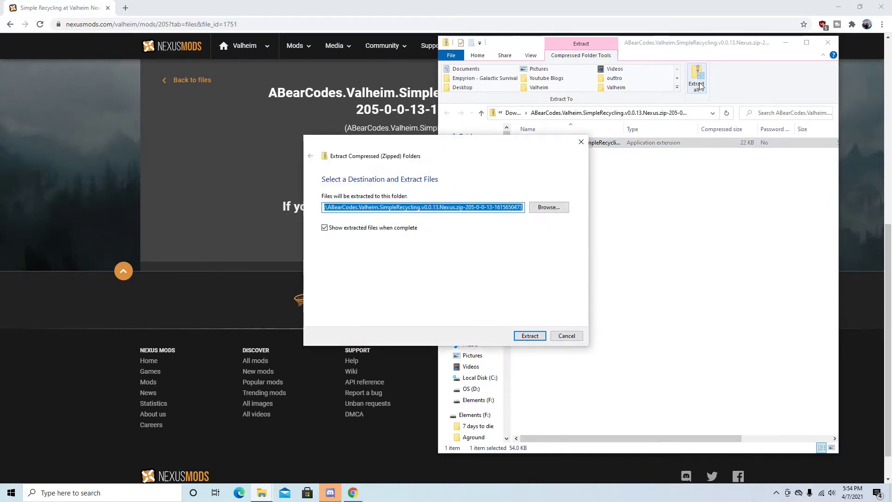
left_click(550, 208)
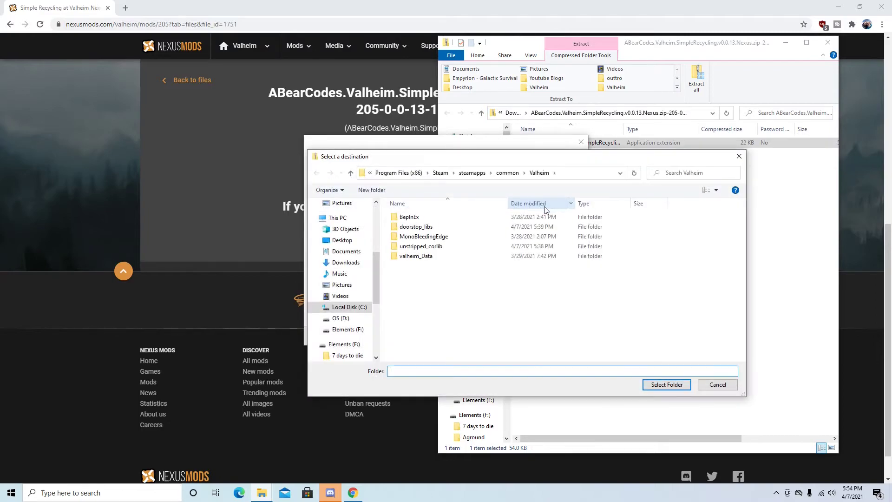
double_click(407, 217)
double_click(414, 267)
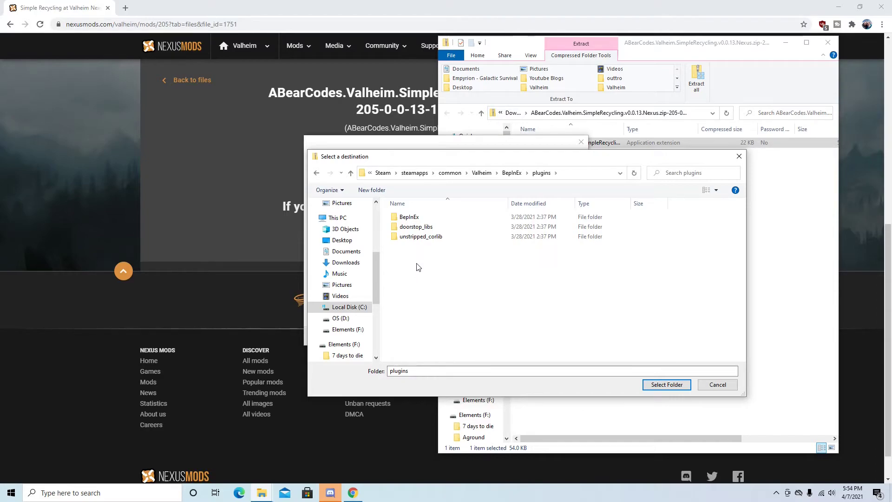
left_click(668, 385)
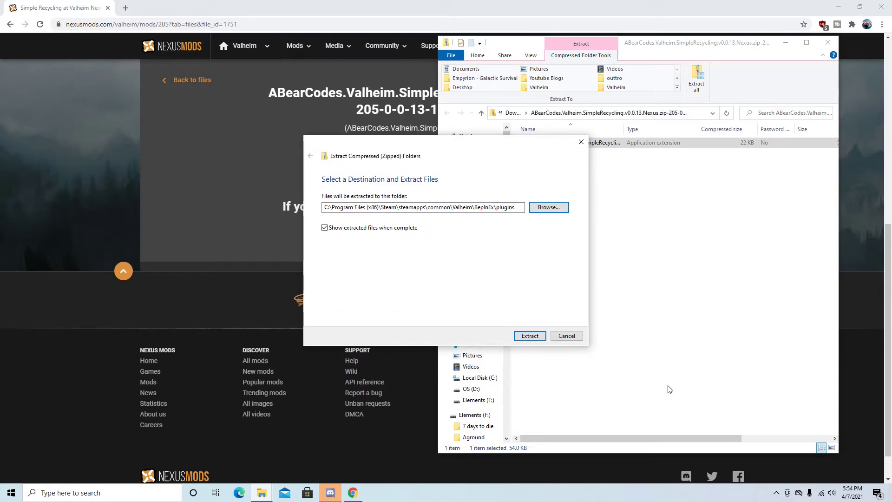
left_click(531, 336)
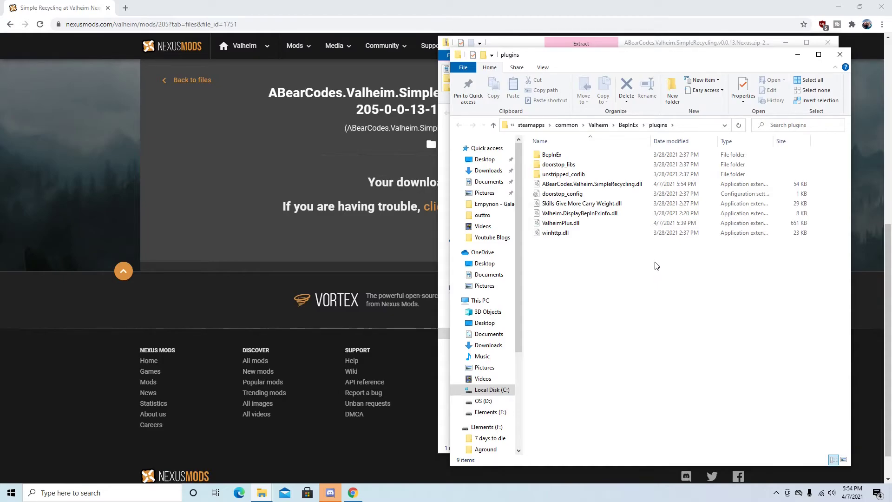
left_click(840, 59)
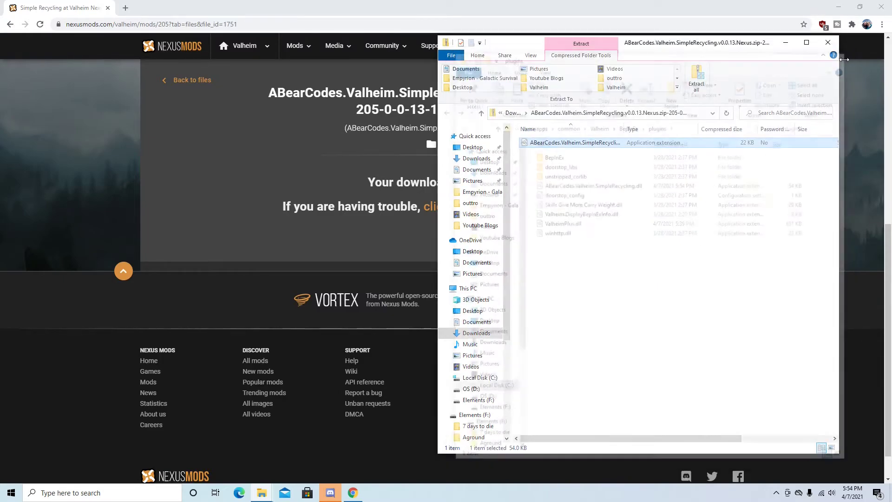
left_click(830, 44)
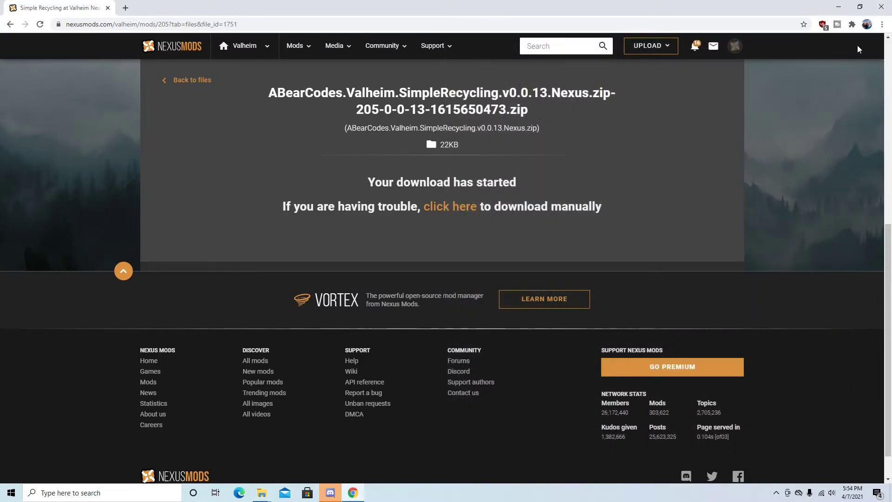
Step: Close Chrome and launch modded Valheim from its desktop shortcut
left_click(882, 8)
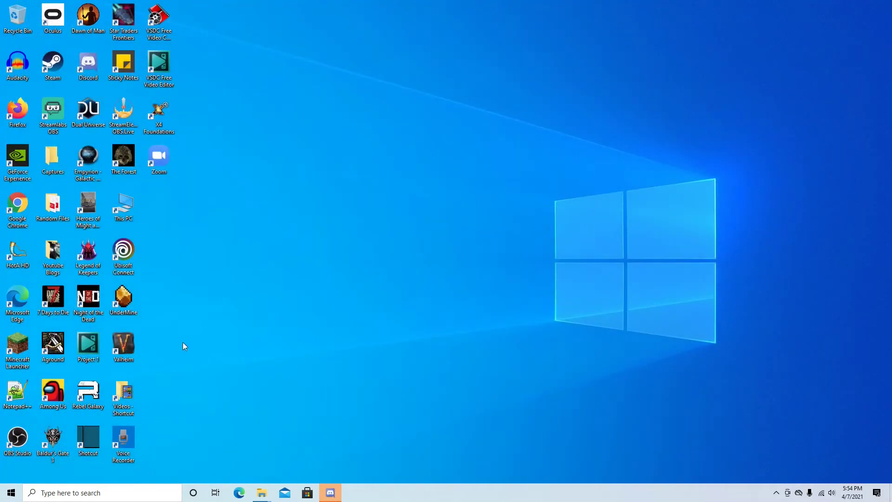
double_click(128, 350)
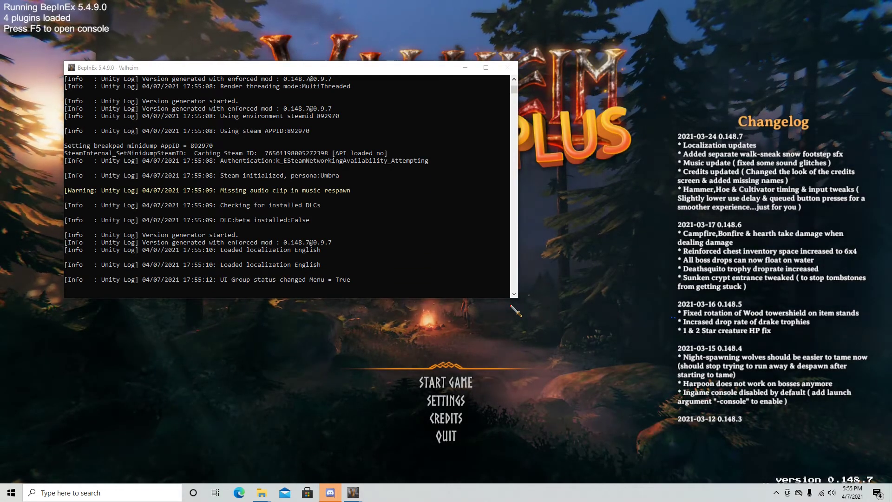
Step: Hide the BepInEx console and start the game with the chosen character in the UmbraTRex world
left_click(464, 69)
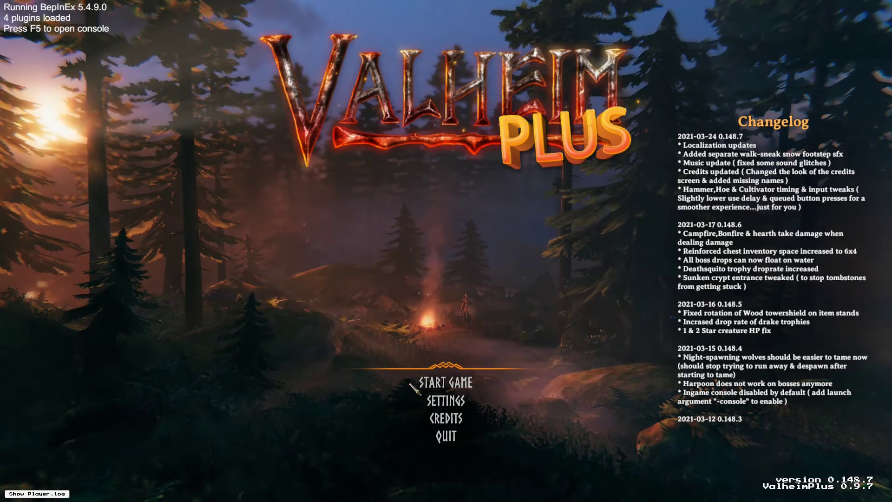
left_click(464, 384)
left_click(446, 482)
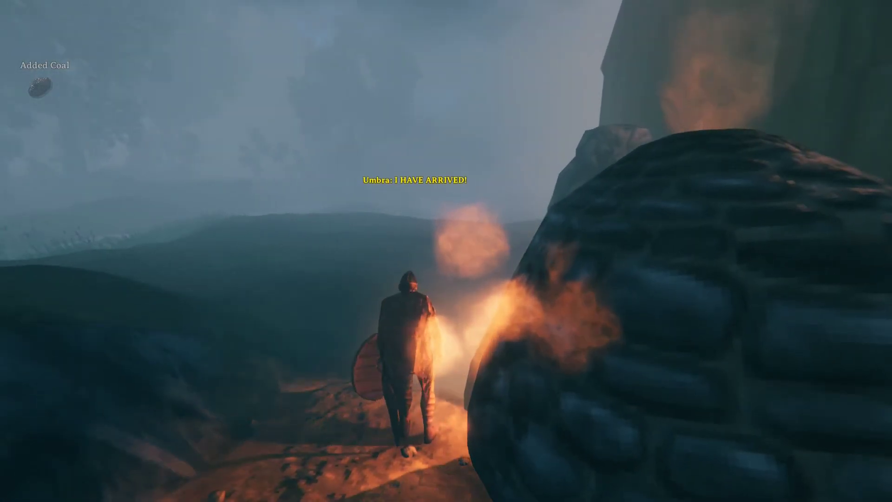
Step: Walk past the fire oven into the lake and pick up the flint axe and stone axe
key("w")
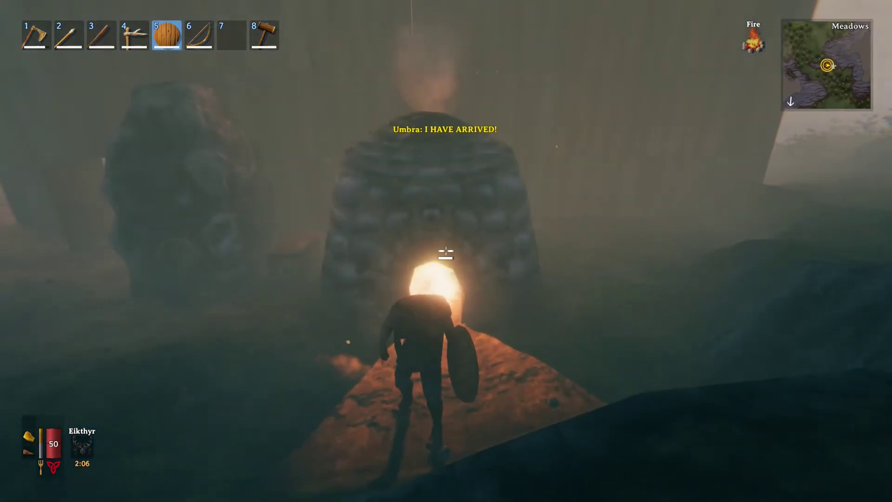
key("w")
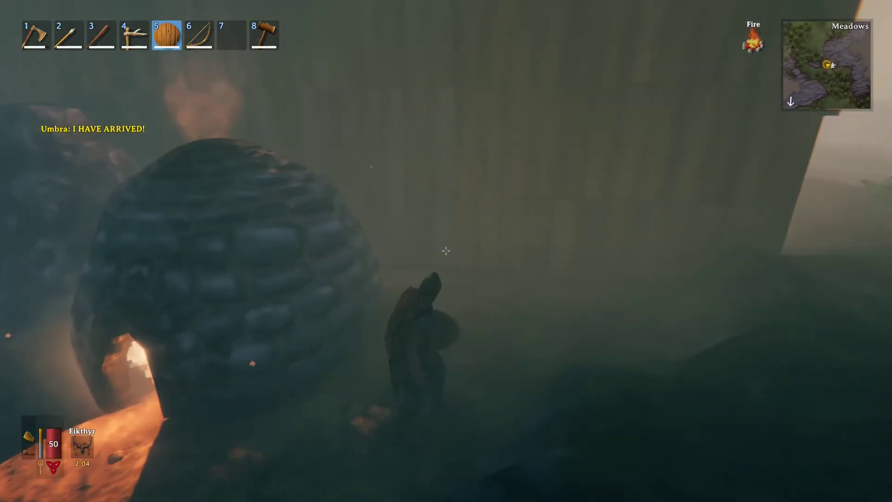
key("w")
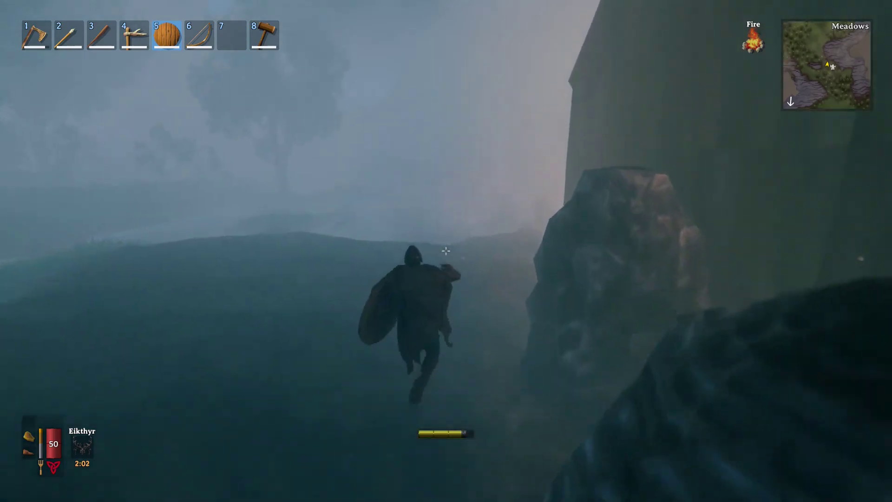
key("w")
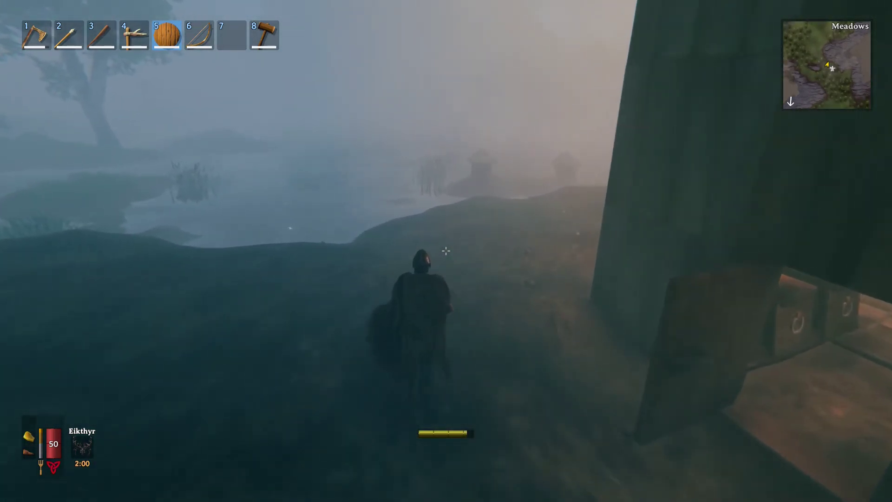
key("w")
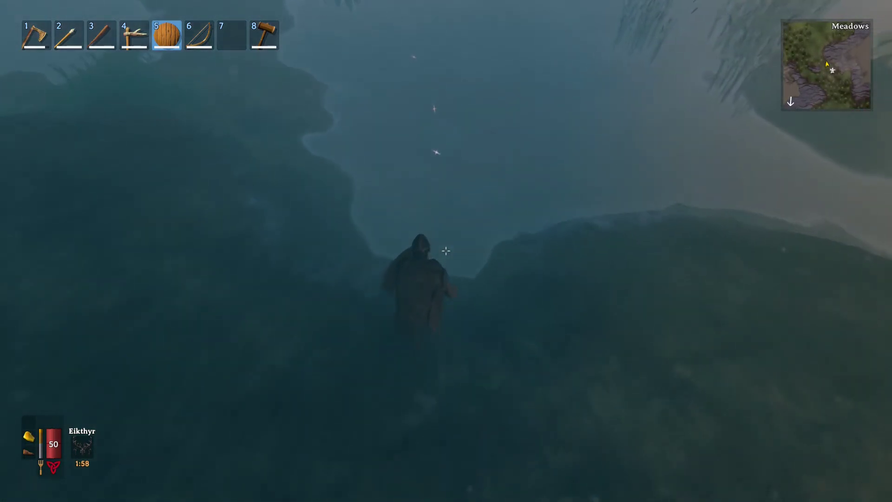
key("e")
key("w")
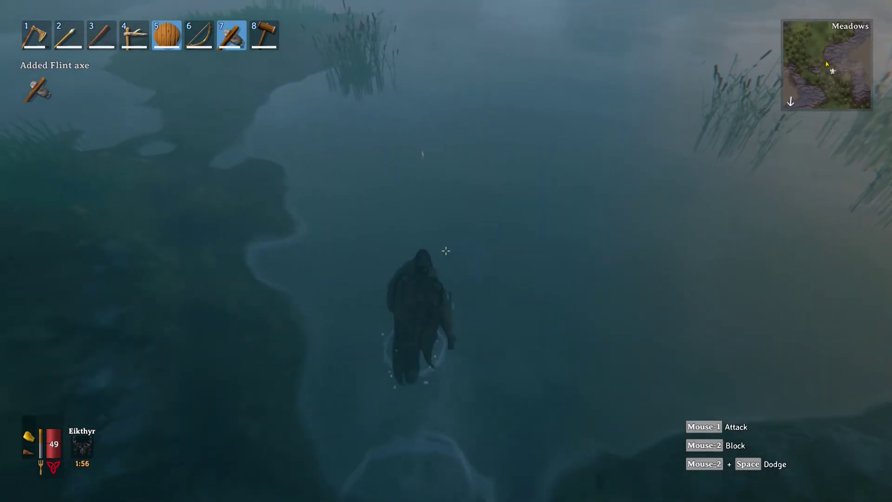
key("e")
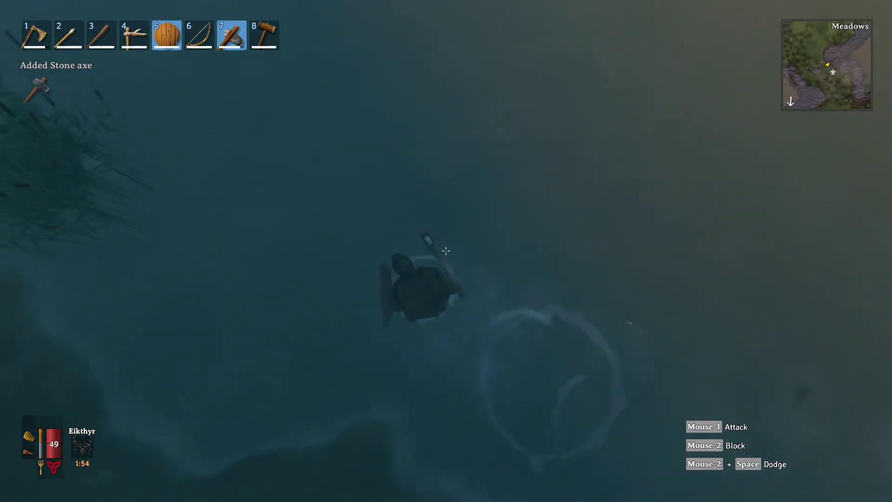
Step: Return ashore, run through the burning area collecting coal, and check carry weight in inventory
key("Tab")
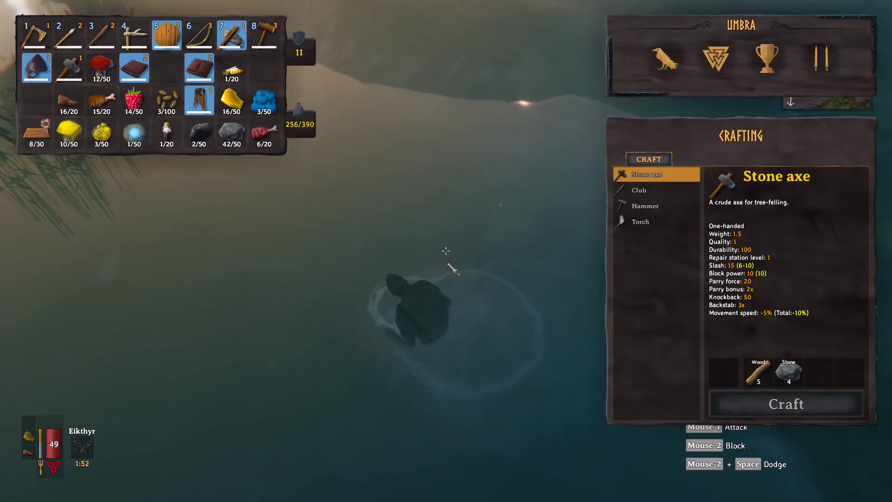
key("Tab")
key("w")
key("w")
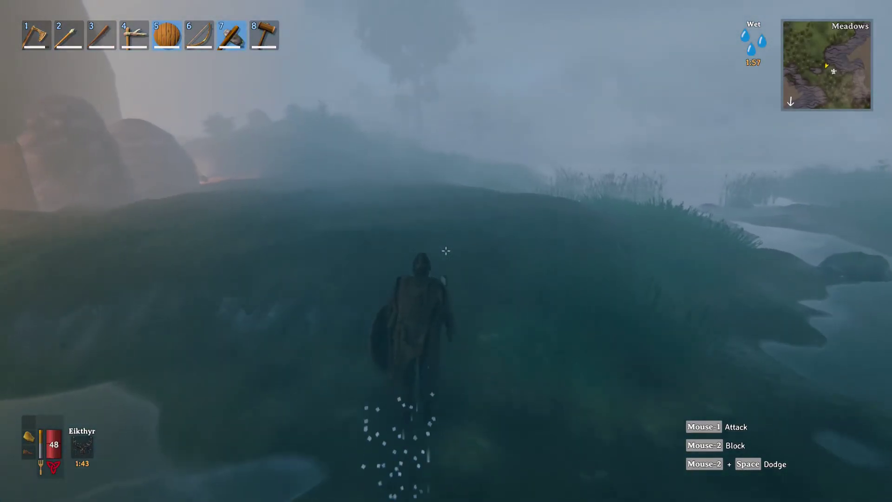
key("w")
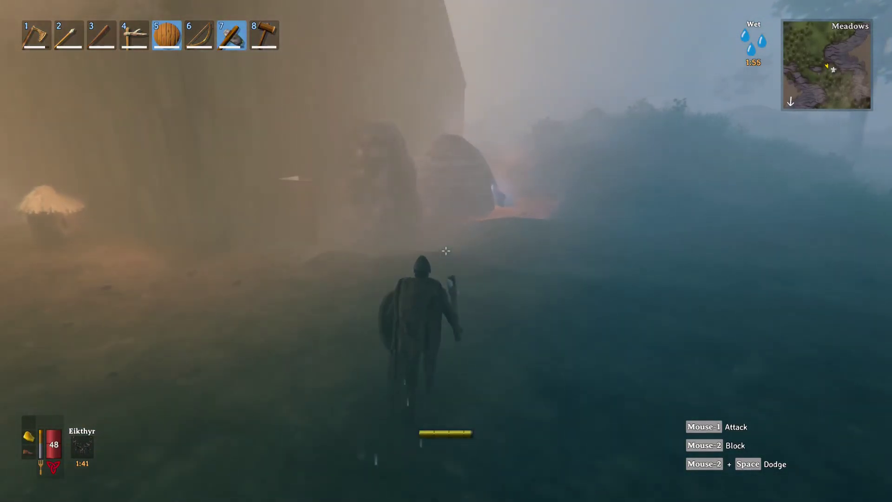
key("w")
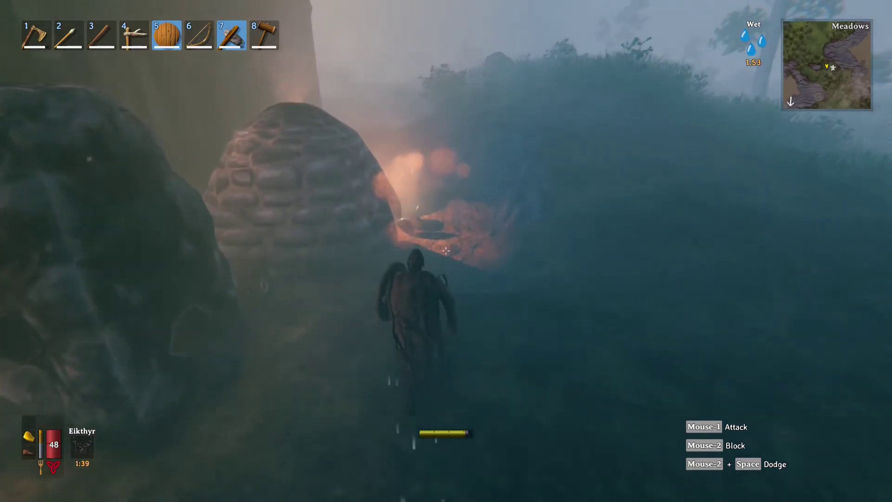
key("w")
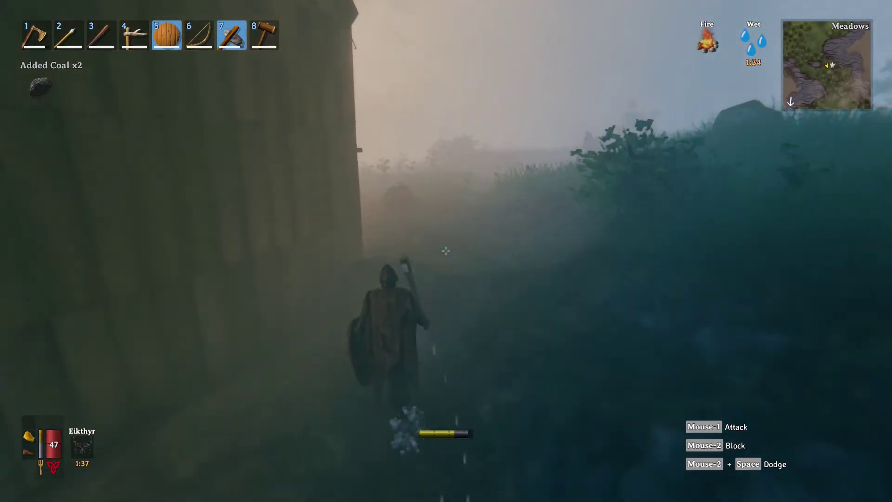
key("Tab")
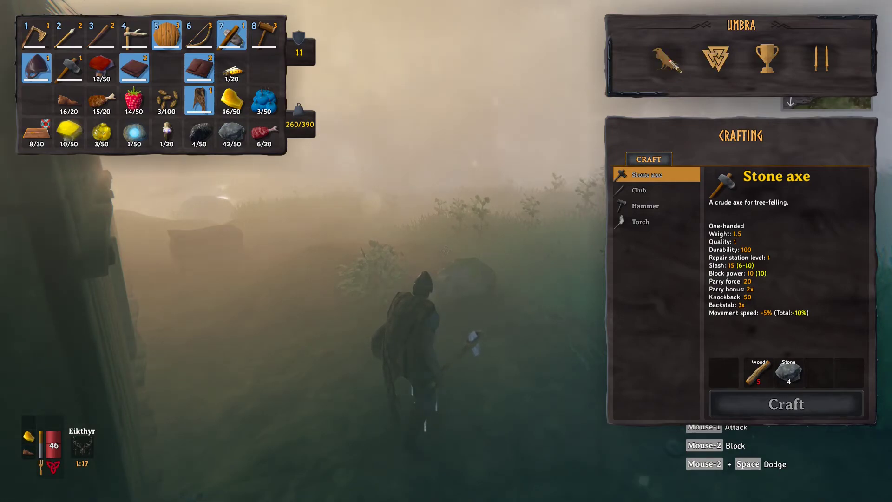
Step: Review the Skills list showing Axes 24 and Run 15, then close the skills and inventory panels
left_click(666, 58)
left_click(715, 61)
left_click(718, 59)
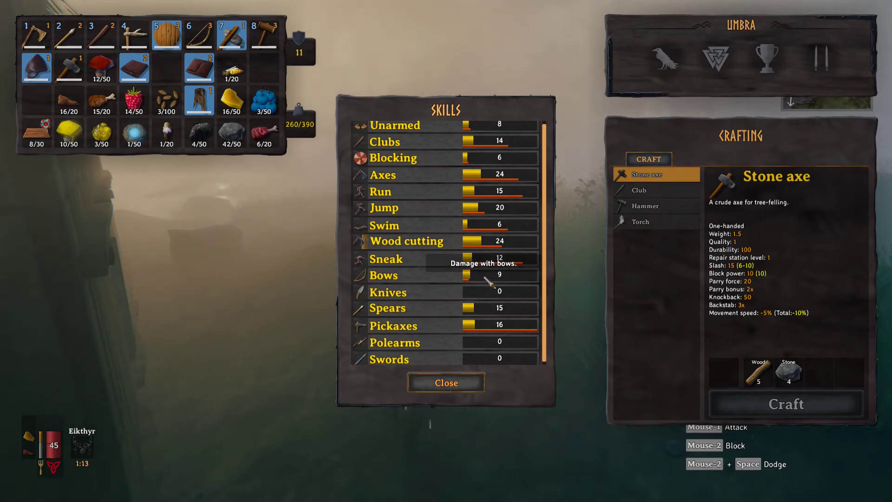
mouse_move(517, 196)
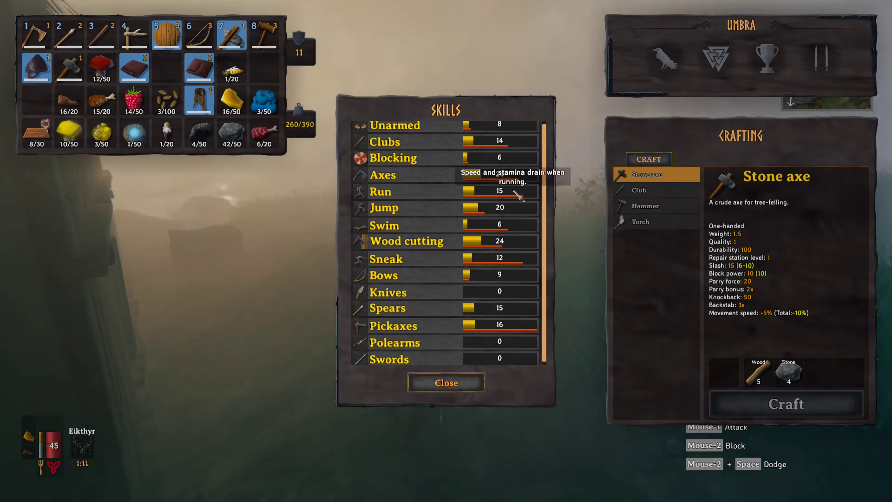
left_click(473, 386)
key("Tab")
key("w")
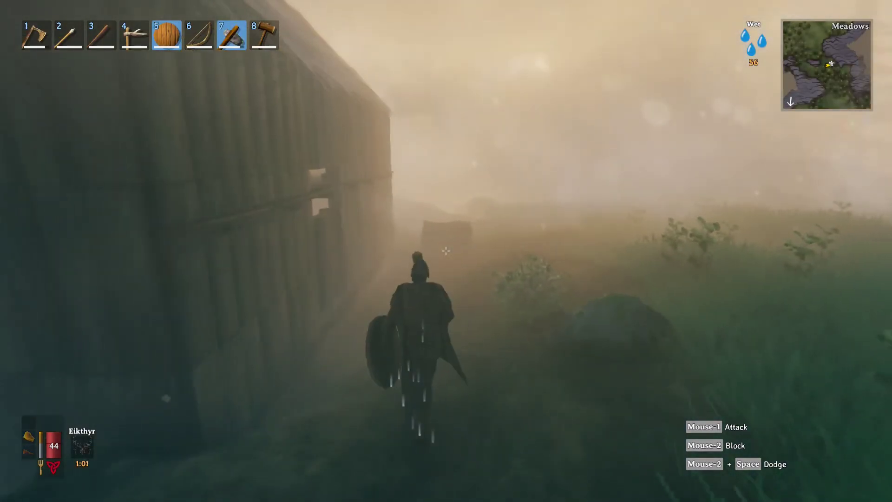
Step: Walk into the ruined house and use the workbench
key("w")
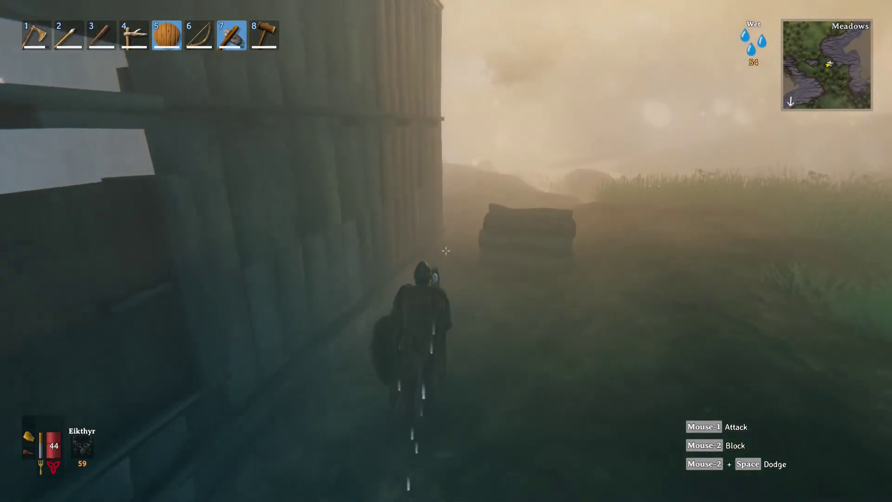
key("w")
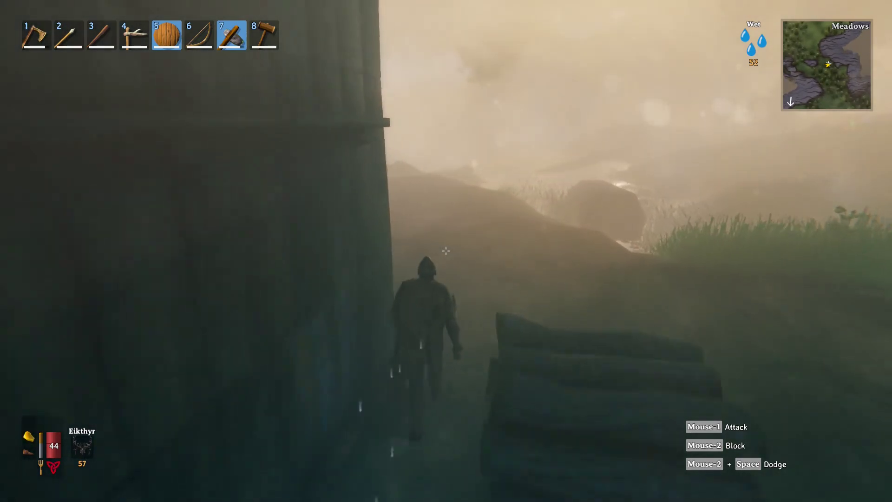
key("w")
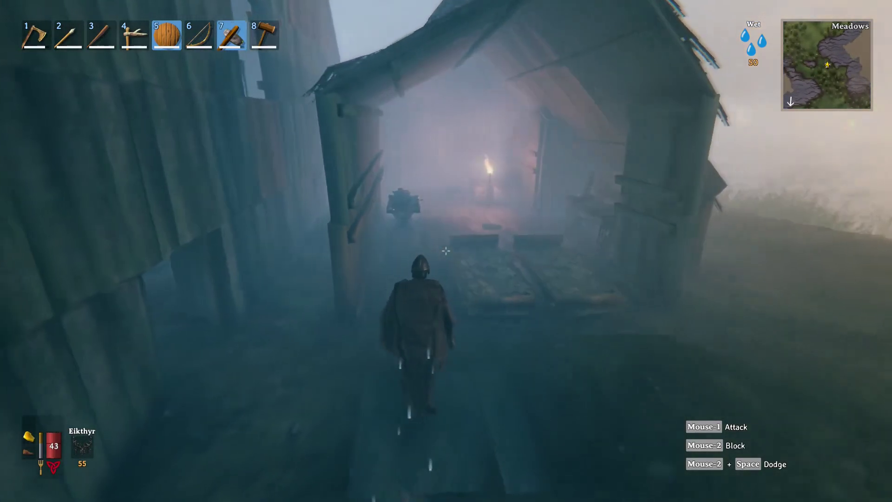
key("w")
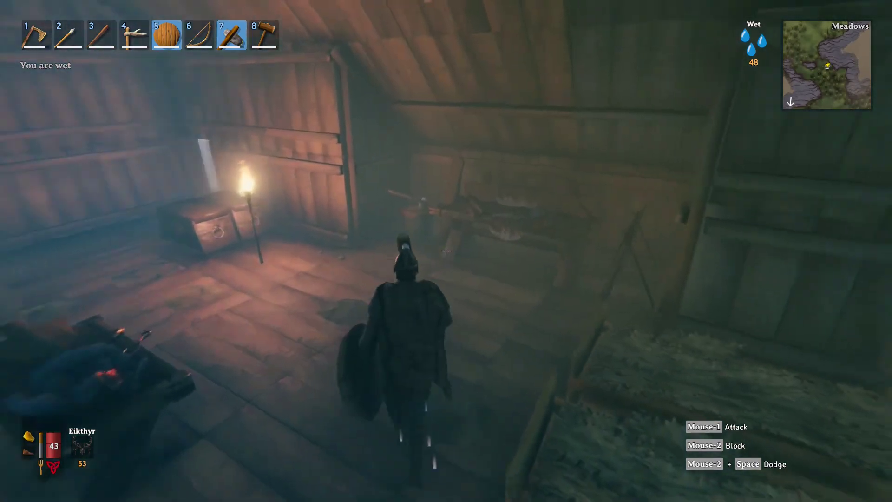
key("e")
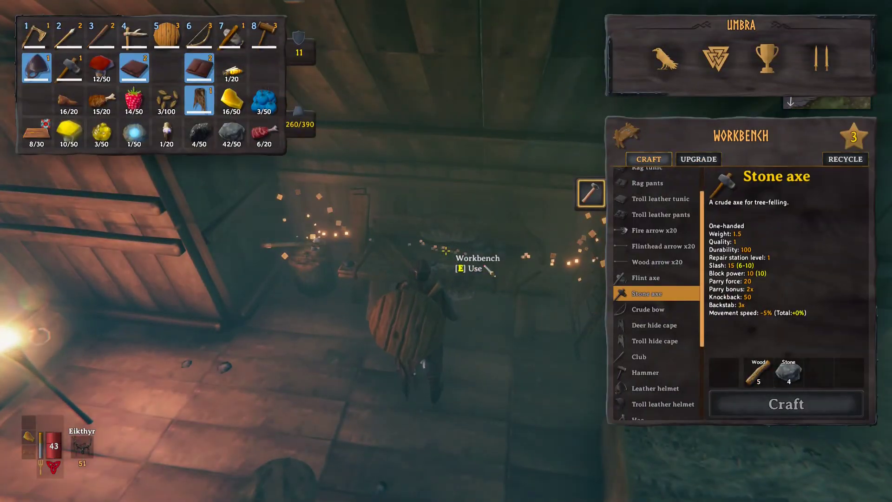
Step: Show the Recycle tab and repair all four damaged items at the workbench
left_click(845, 159)
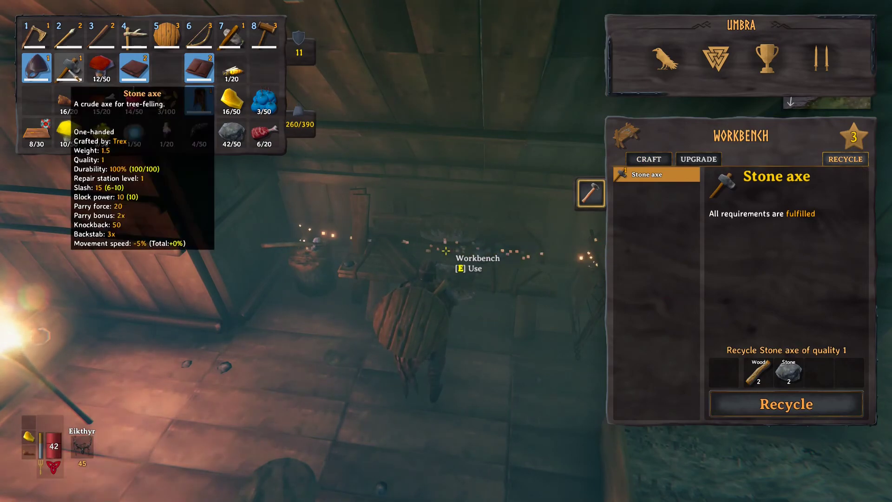
left_click(81, 80)
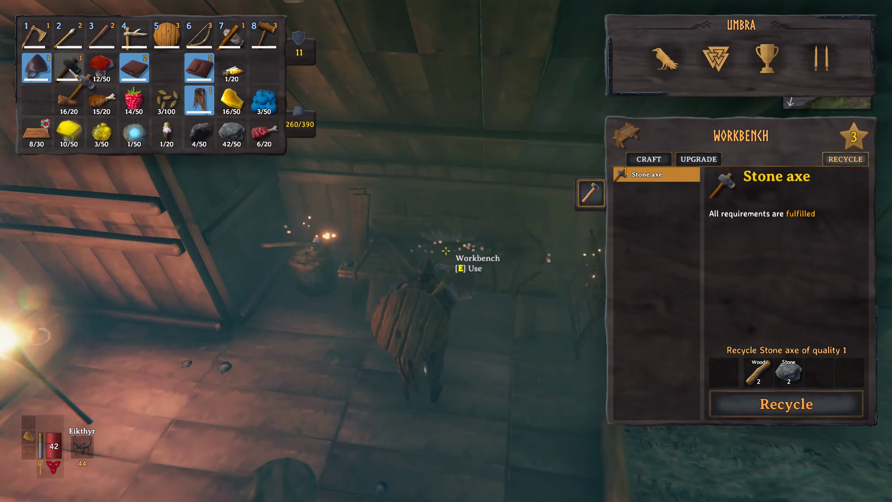
left_click(600, 197)
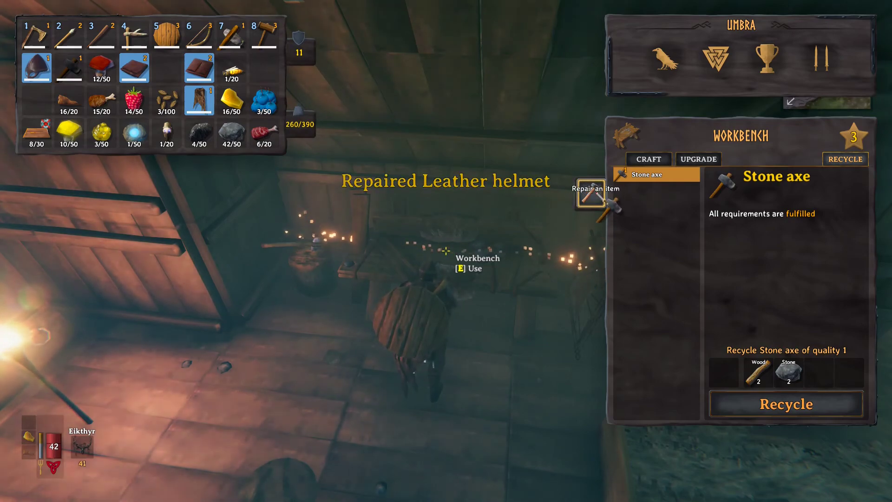
left_click(600, 197)
left_click(599, 197)
left_click(600, 198)
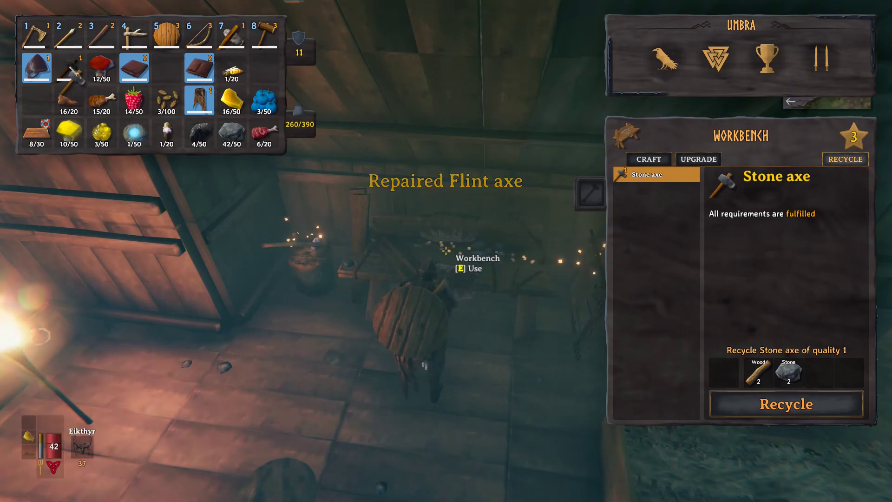
left_click(69, 67)
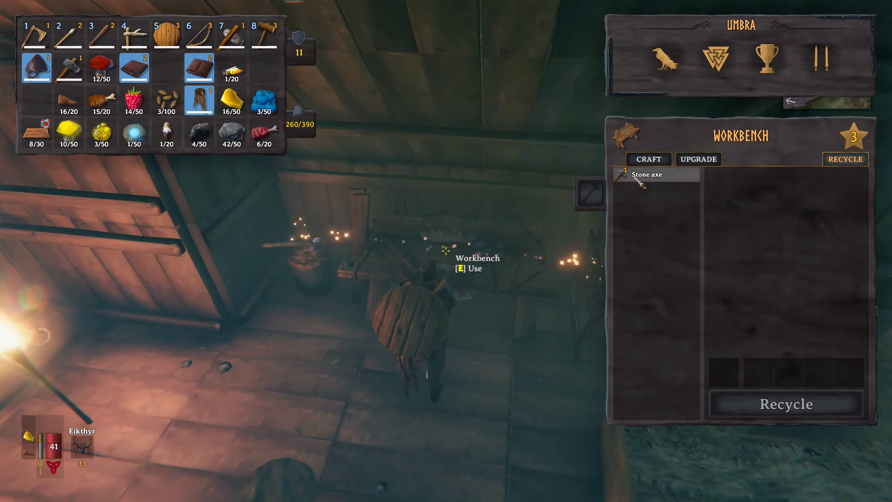
Step: Recycle the Stone axe into wood and stone
left_click(659, 179)
left_click(787, 405)
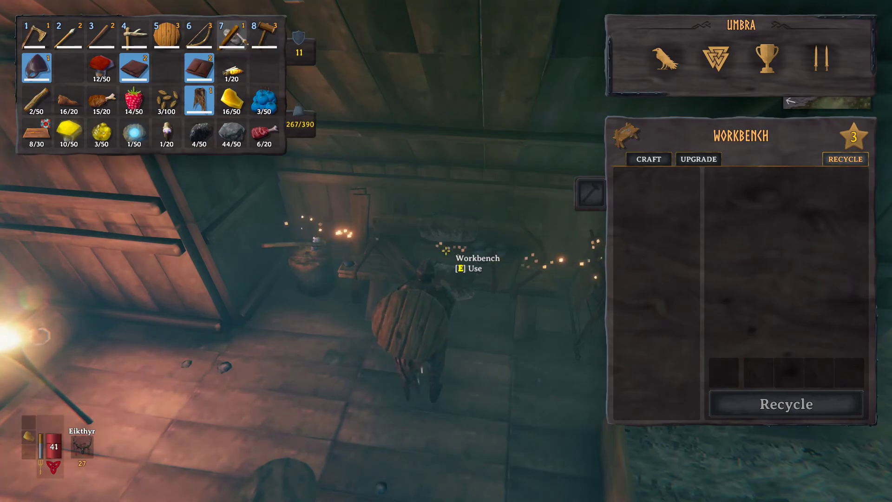
left_click(240, 40)
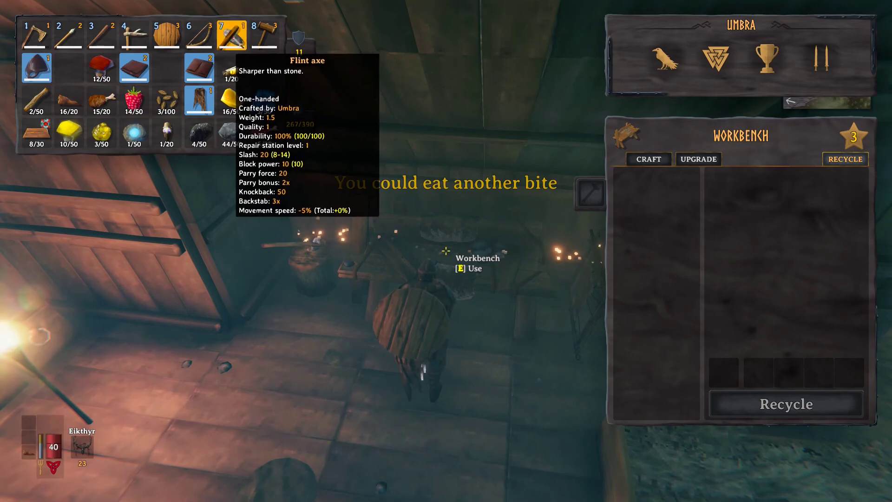
Step: Move the Flint axe into the main inventory, unequip it, and recycle it into 2 wood and 3 flint
right_click(232, 39)
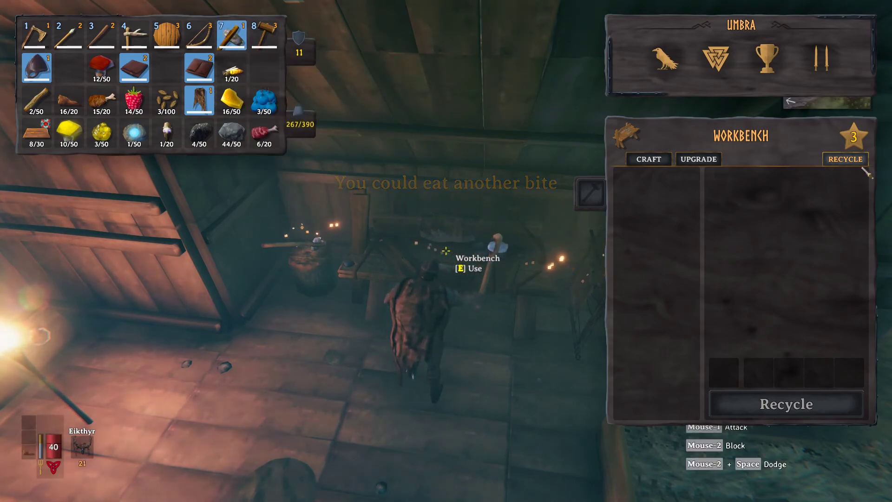
left_click(231, 37)
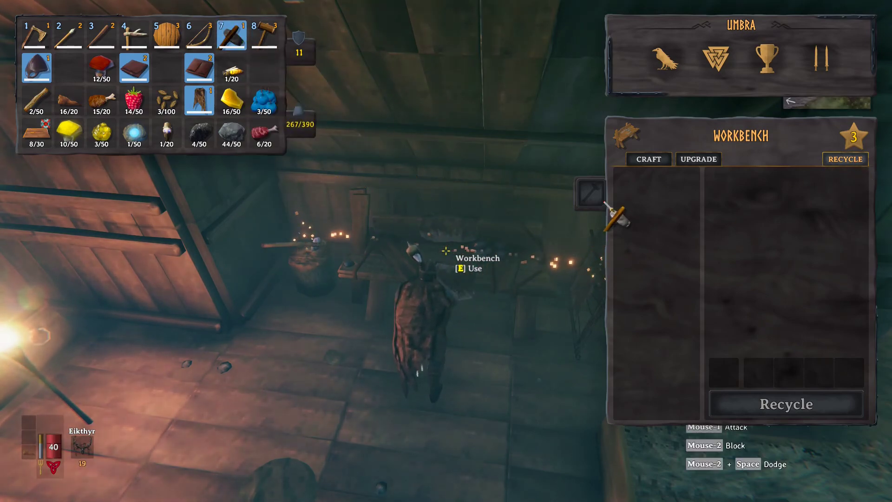
left_click(264, 35)
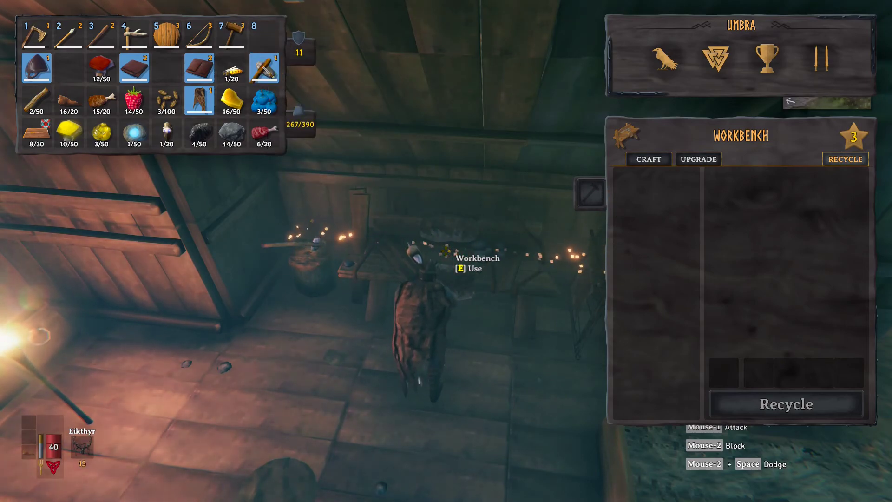
left_click(166, 68)
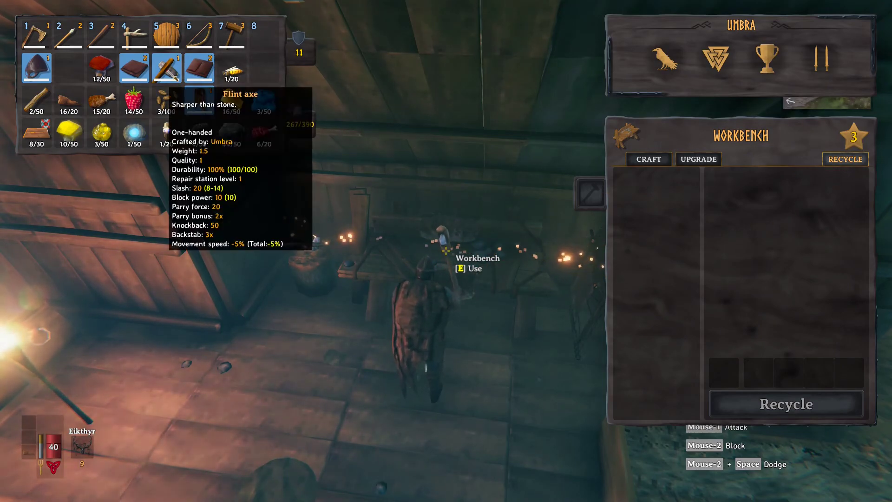
right_click(169, 79)
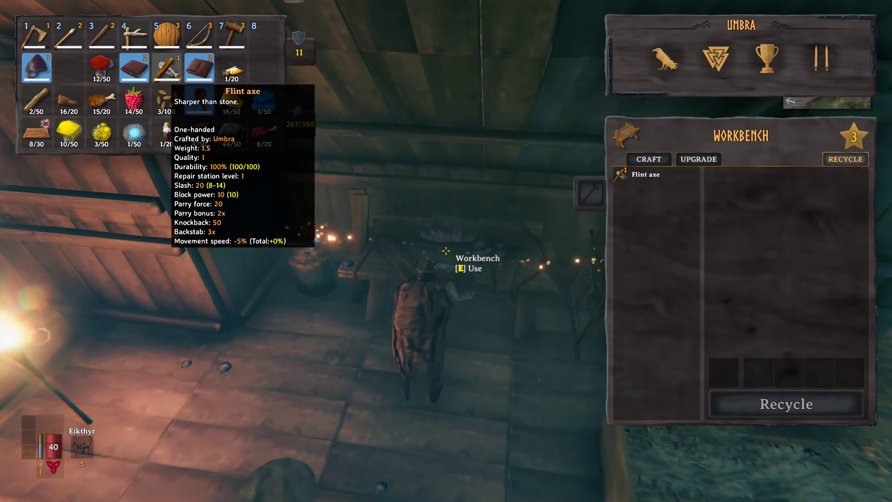
left_click(648, 175)
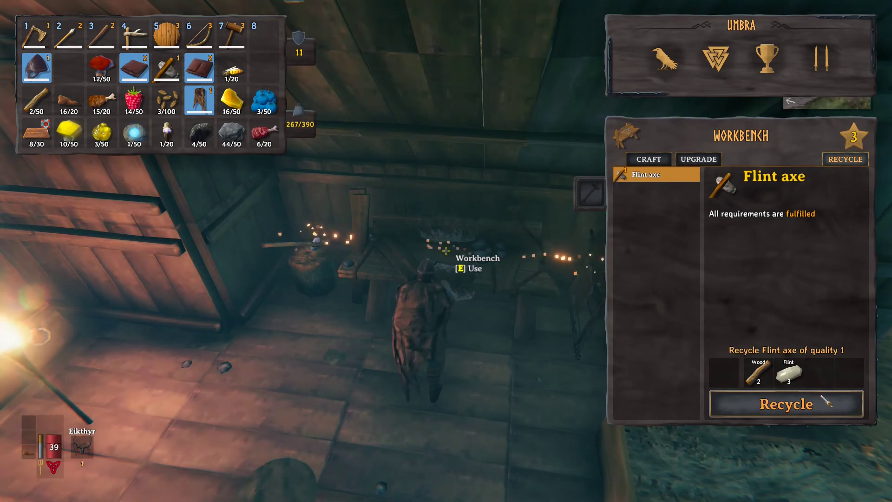
left_click(794, 414)
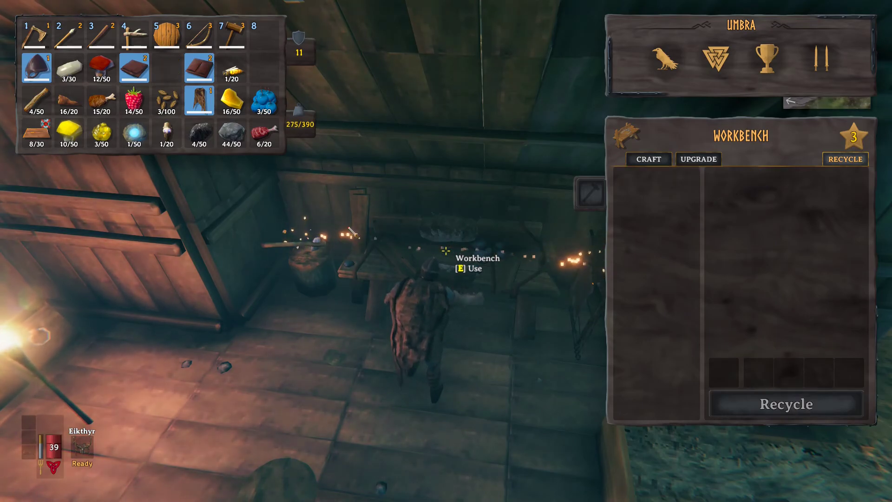
key("Escape")
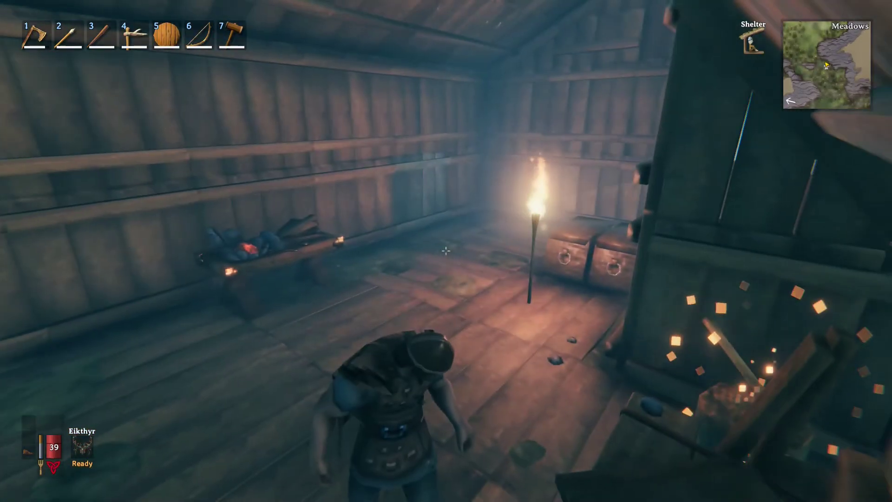
Step: Browse the forge recipes, close the forge, and run out of the shed onto the hillside
key("w")
key("e")
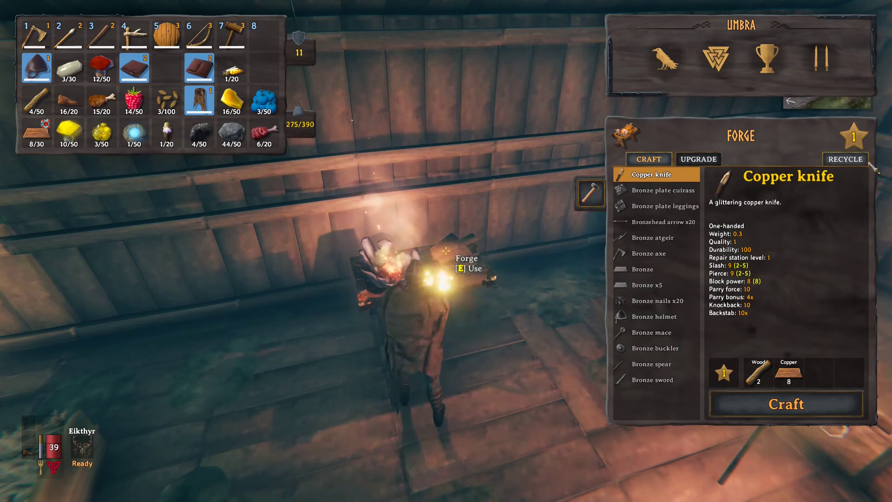
key("Escape")
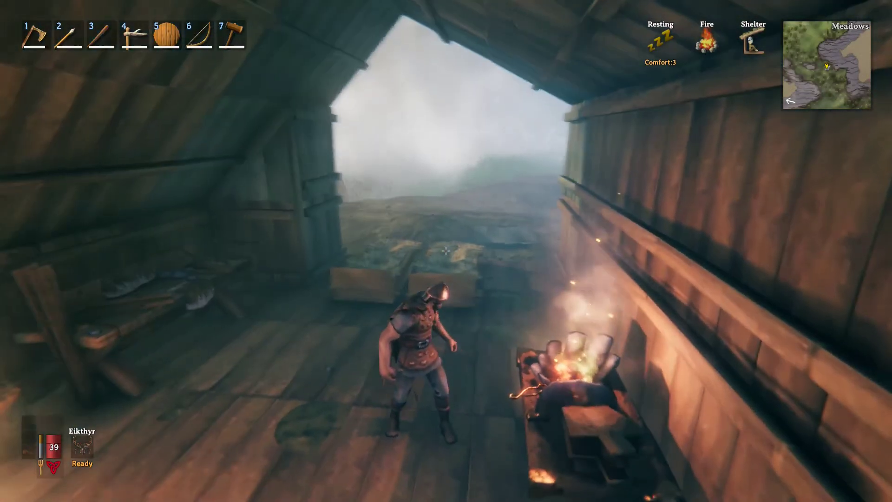
key("shift+w")
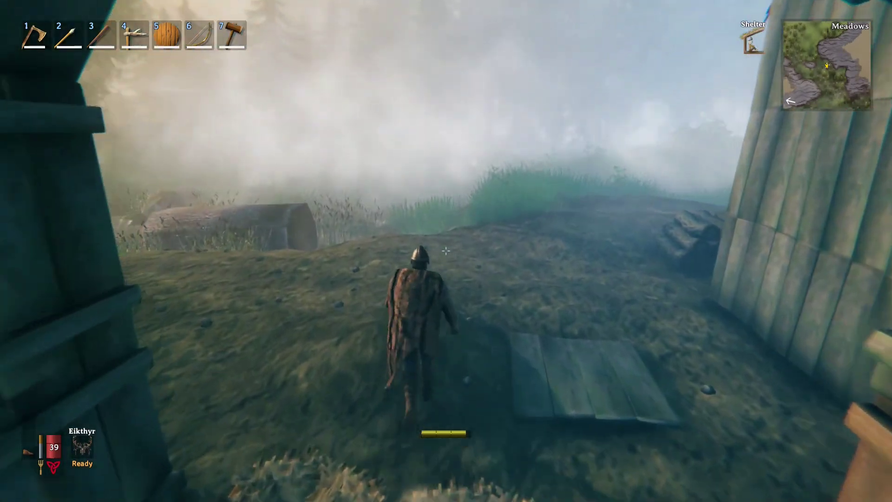
Step: Walk along the shed wall toward the wood pile
key("w")
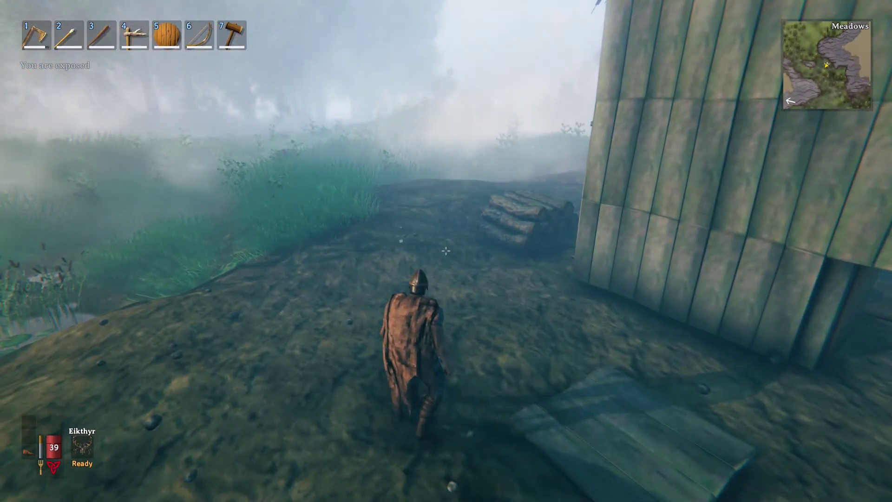